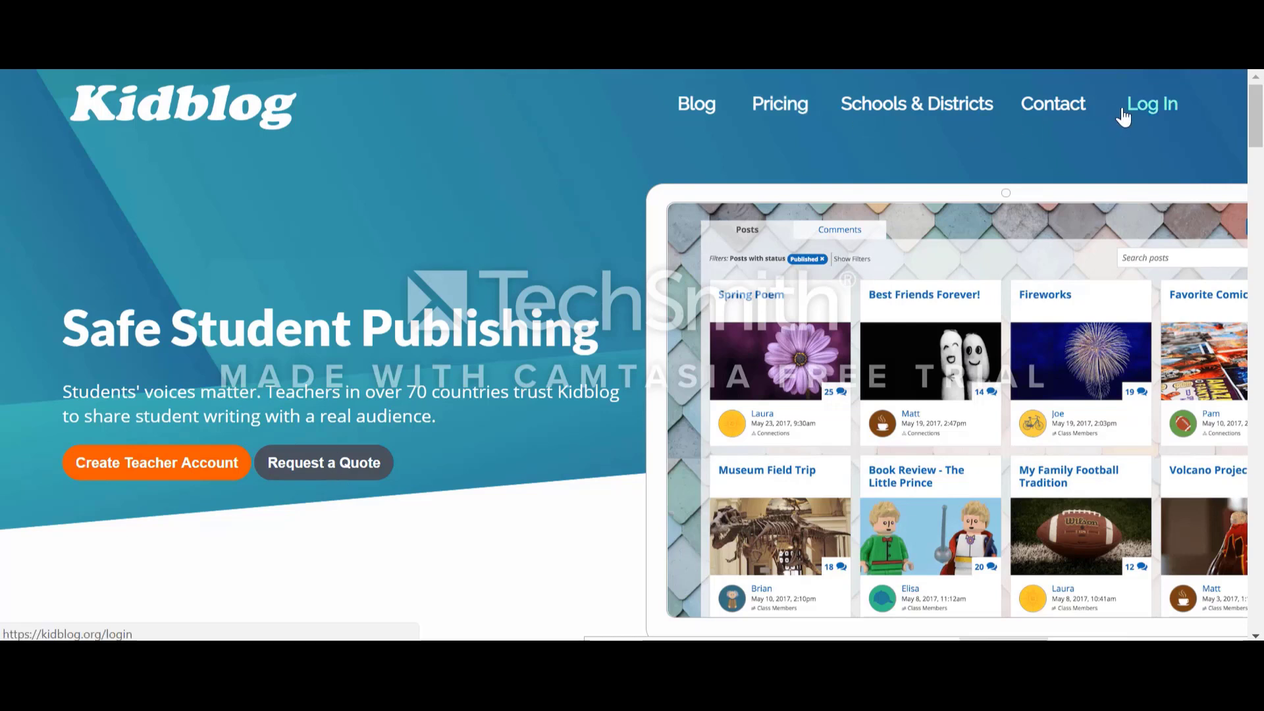
Step: Log in to Kidblog with the teacher's Google account
{"action": "left_click", "coordinate": [1145, 108]}
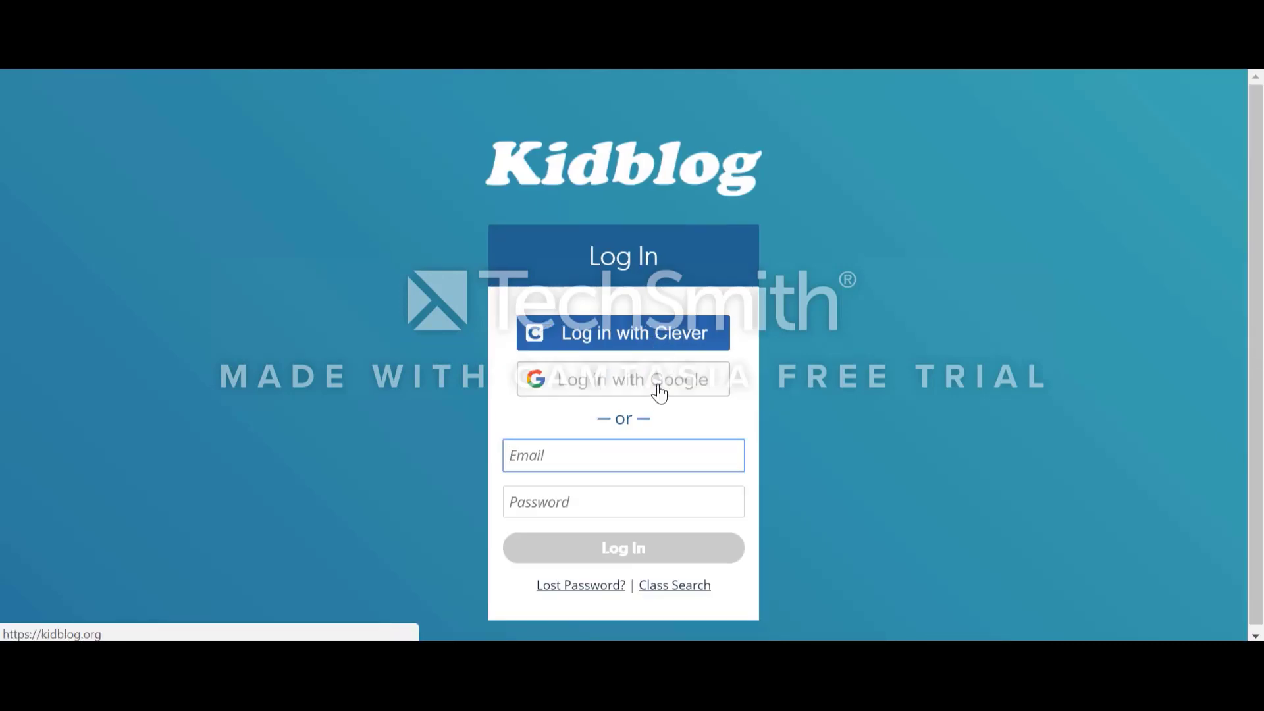
{"action": "left_click", "coordinate": [659, 393]}
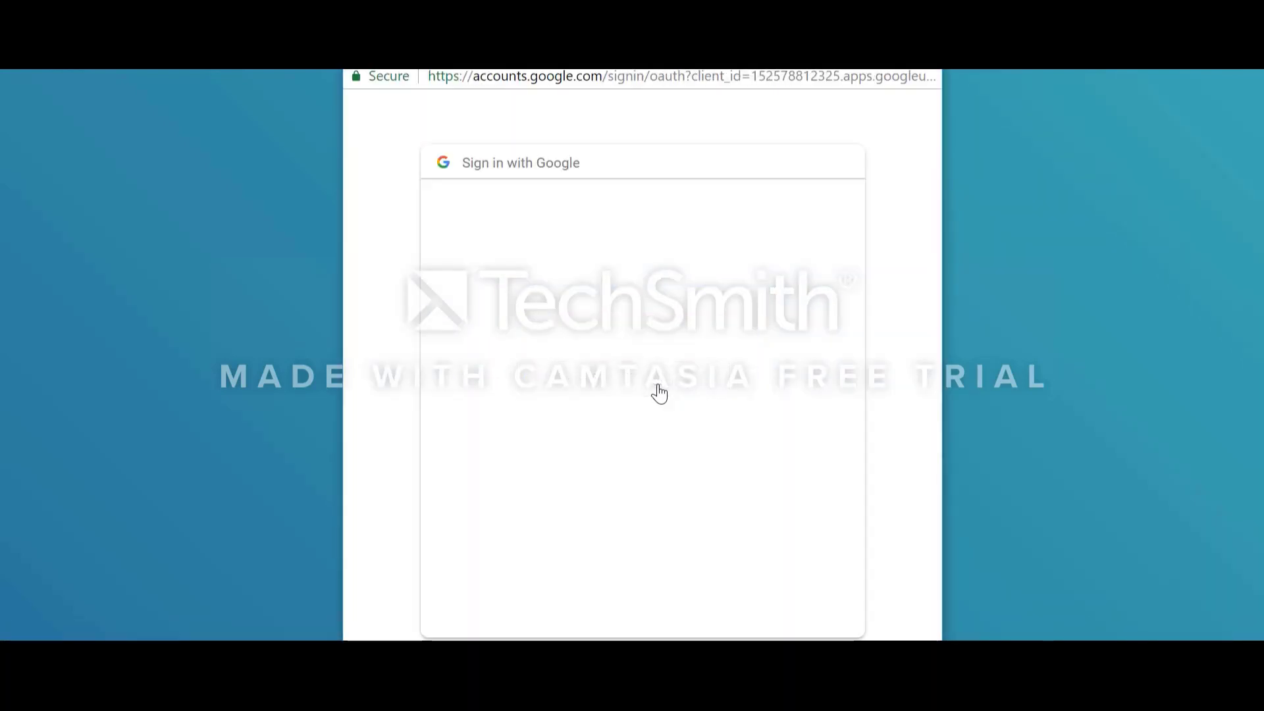
{"action": "left_click", "coordinate": [634, 341]}
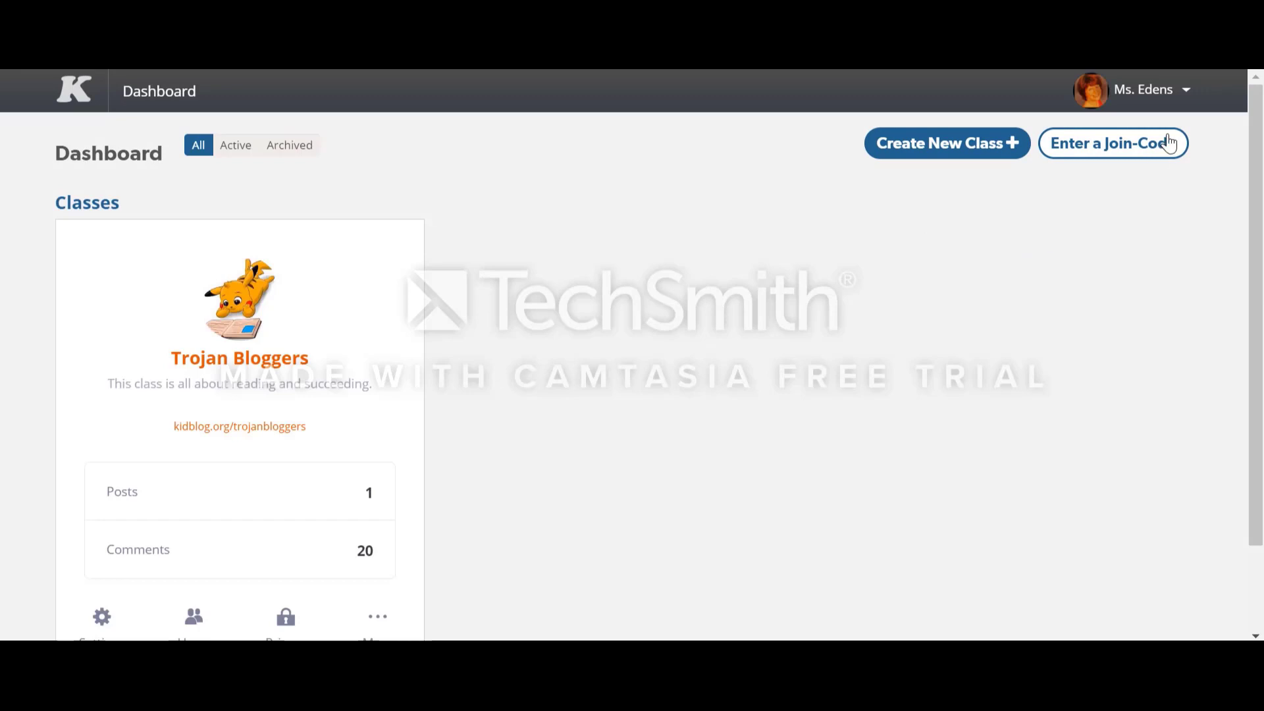
Step: Review the account's membership plan and the available membership options, and return to the dashboard
{"action": "left_click", "coordinate": [1187, 92]}
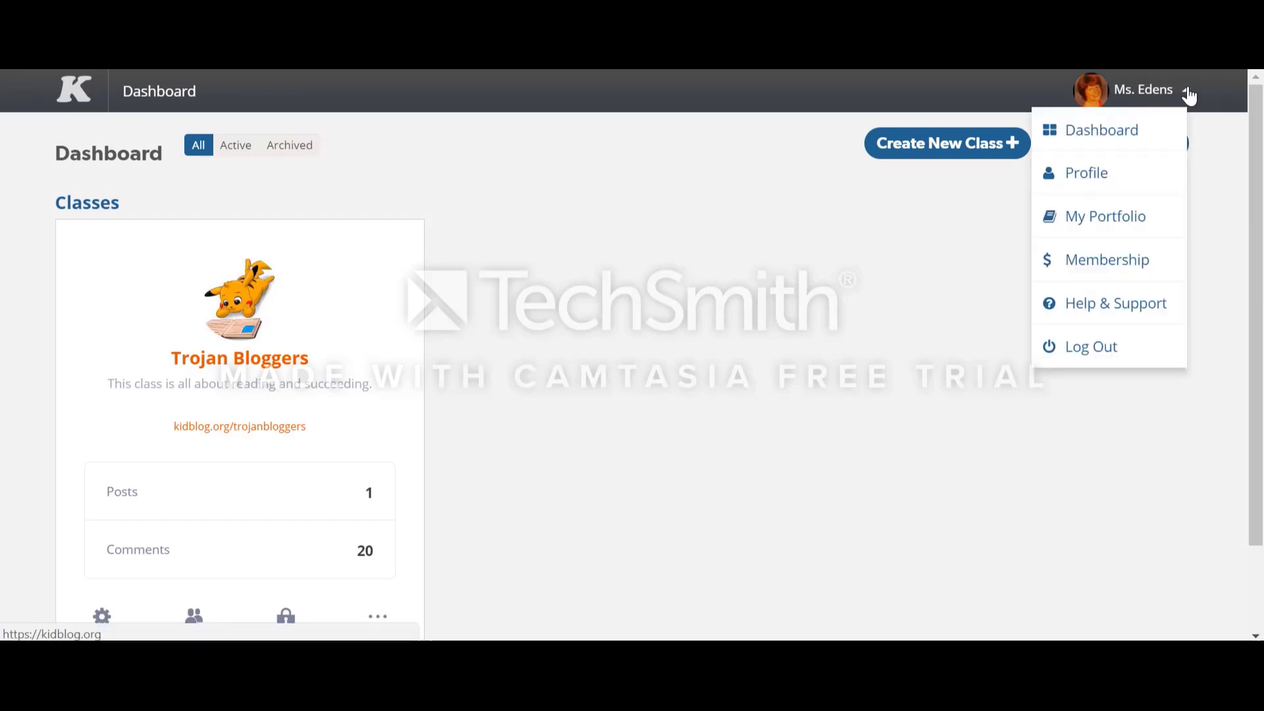
{"action": "left_click", "coordinate": [1138, 272]}
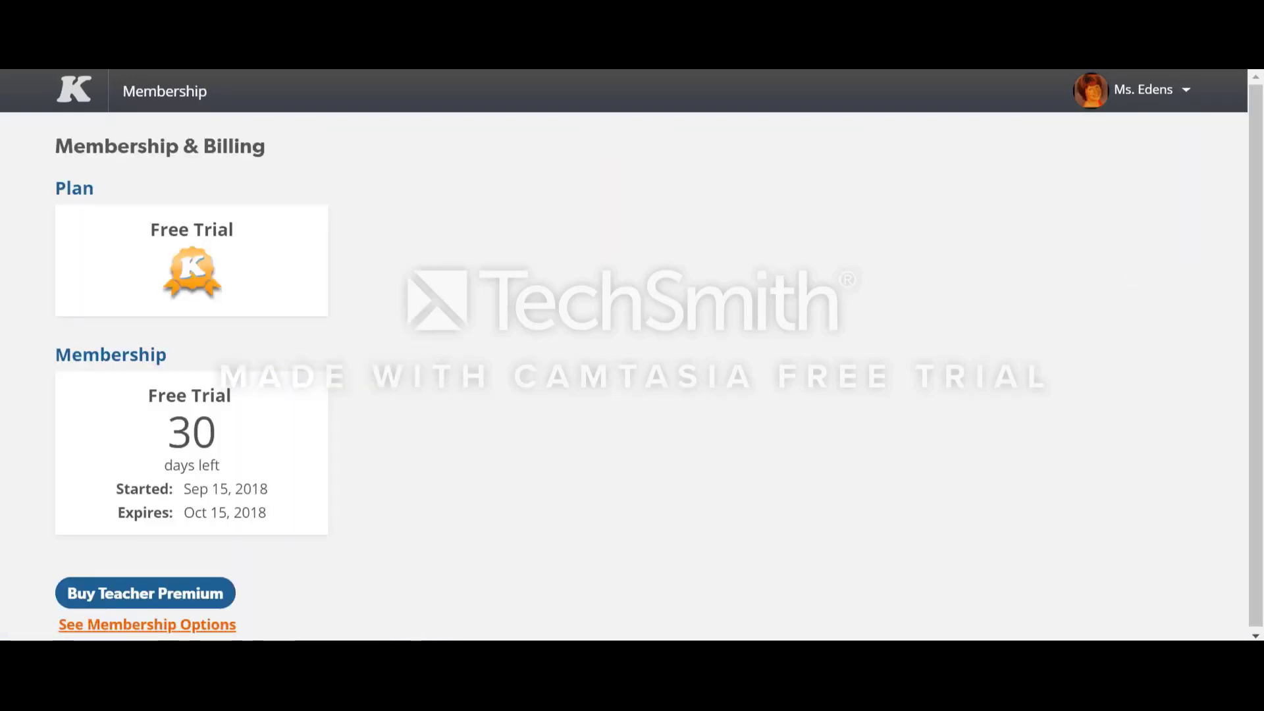
{"action": "left_click", "coordinate": [197, 629]}
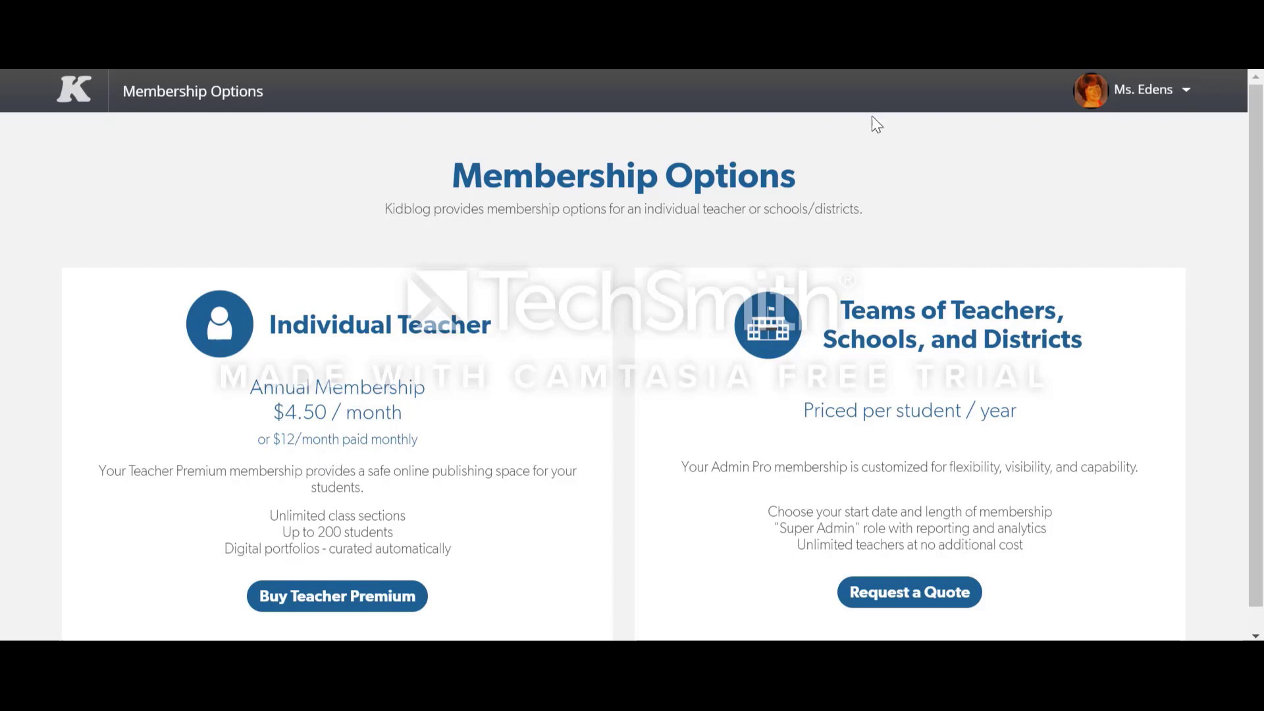
{"action": "left_click", "coordinate": [1185, 92]}
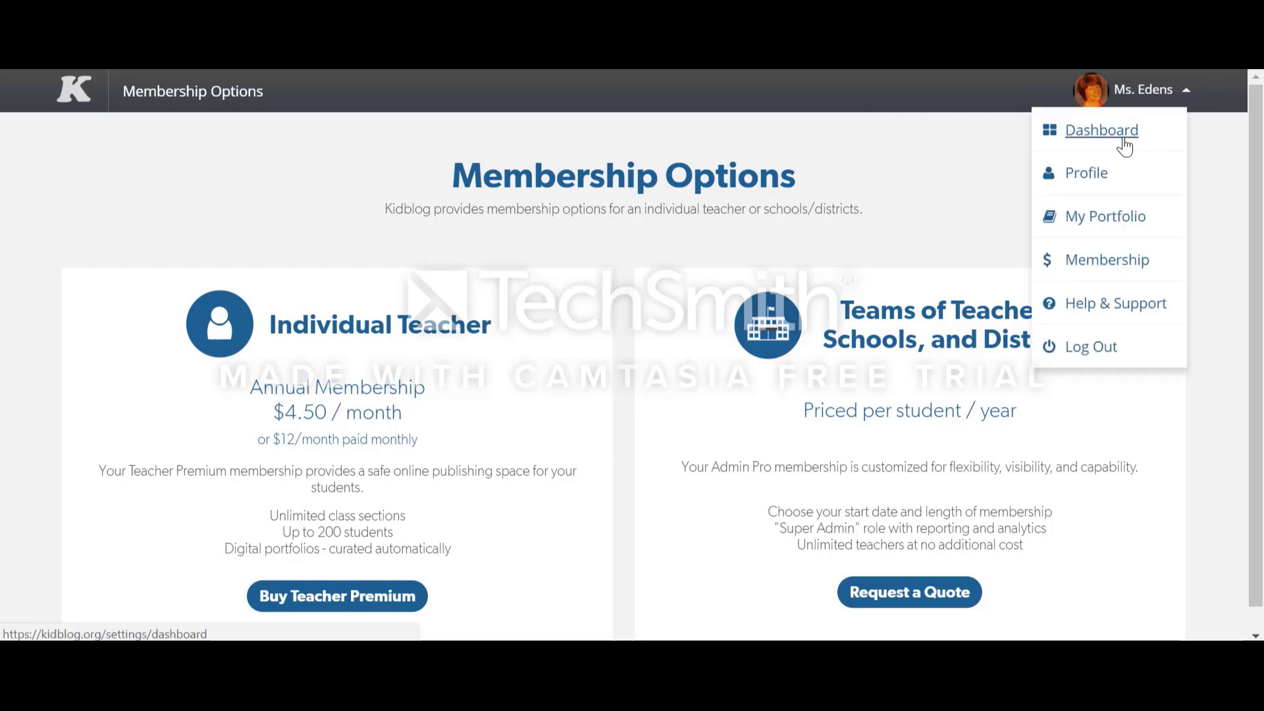
{"action": "left_click", "coordinate": [1124, 147]}
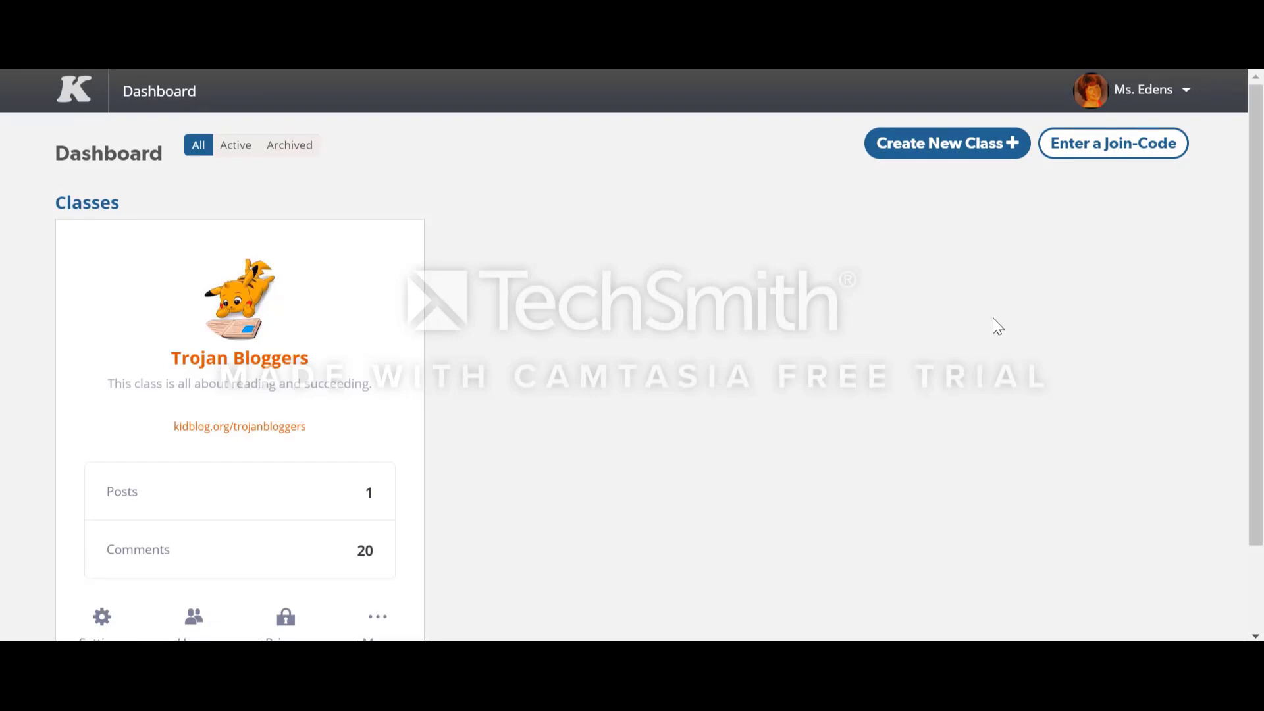
Step: Review the teacher's profile page with its avatar, storage and settings, and return to the dashboard
{"action": "left_click", "coordinate": [1188, 97]}
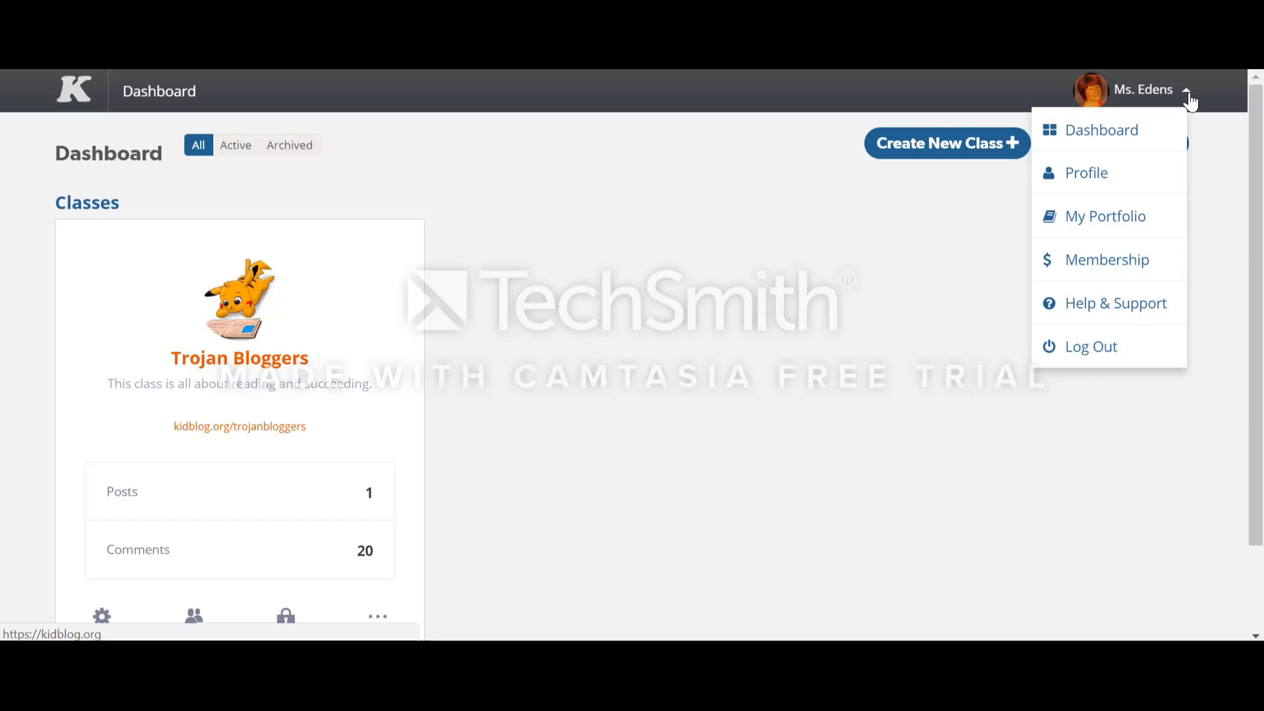
{"action": "left_click", "coordinate": [1131, 177]}
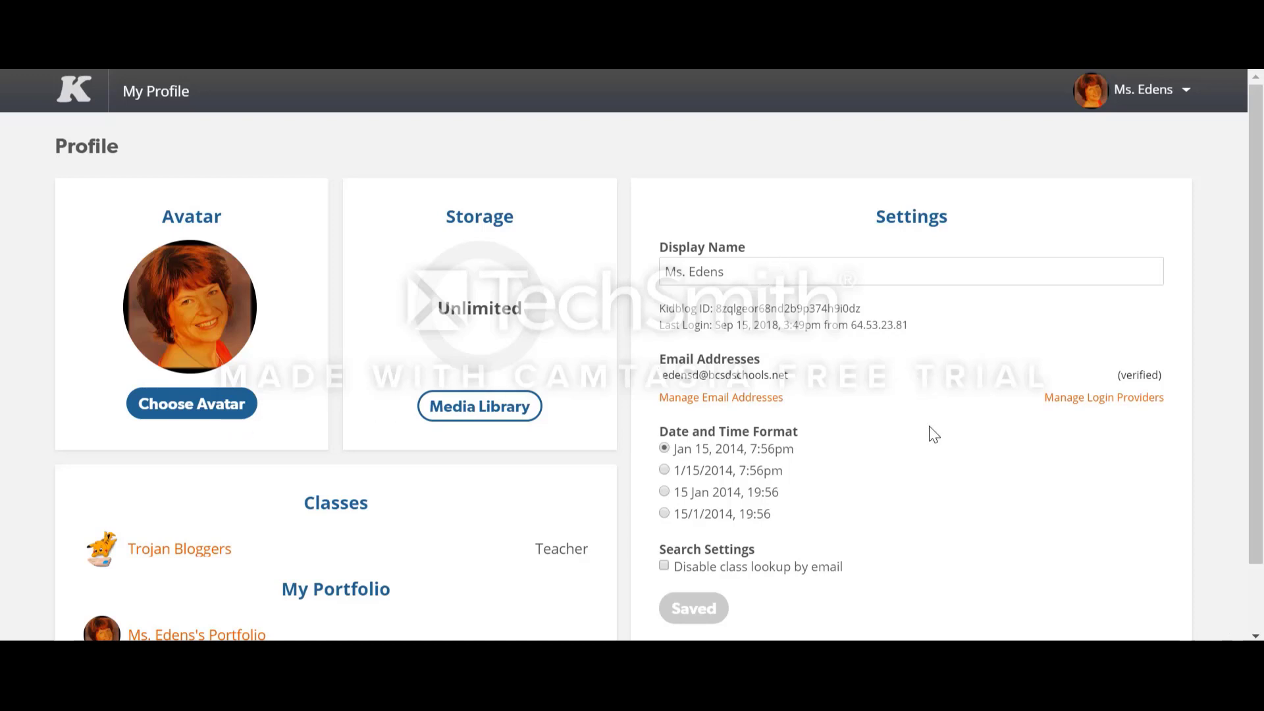
{"action": "left_click", "coordinate": [1135, 97]}
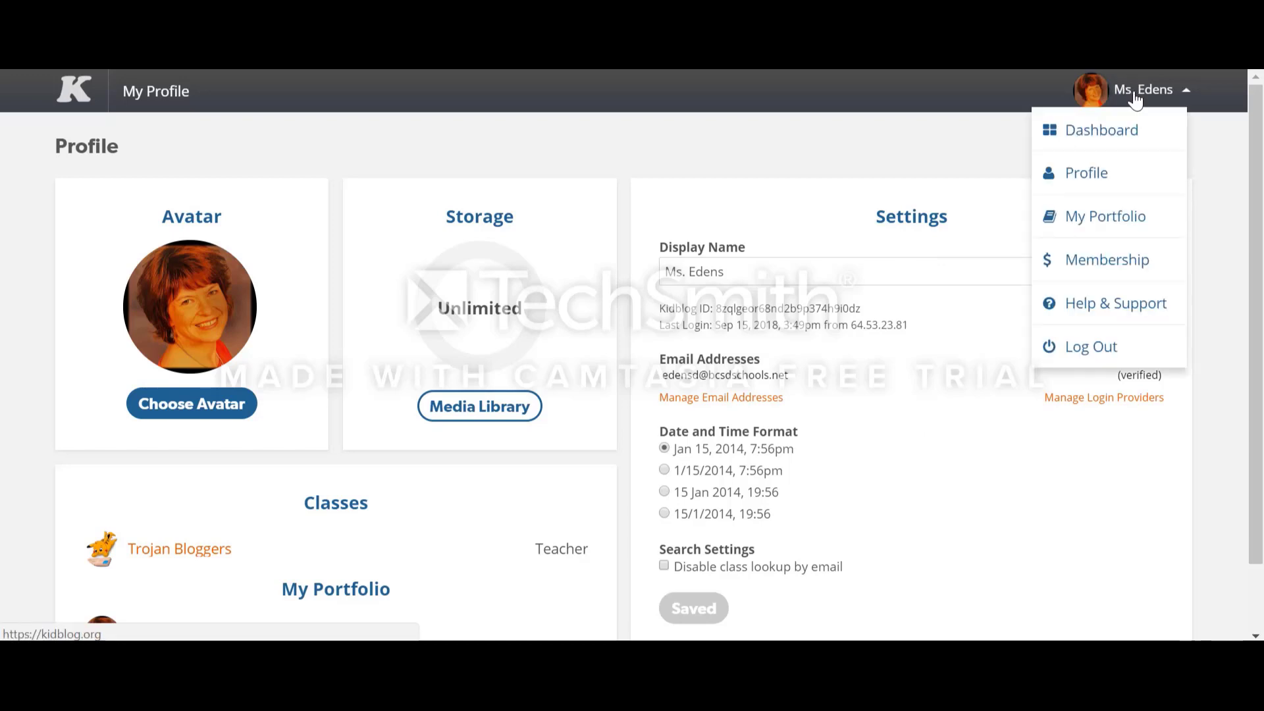
{"action": "left_click", "coordinate": [1133, 131]}
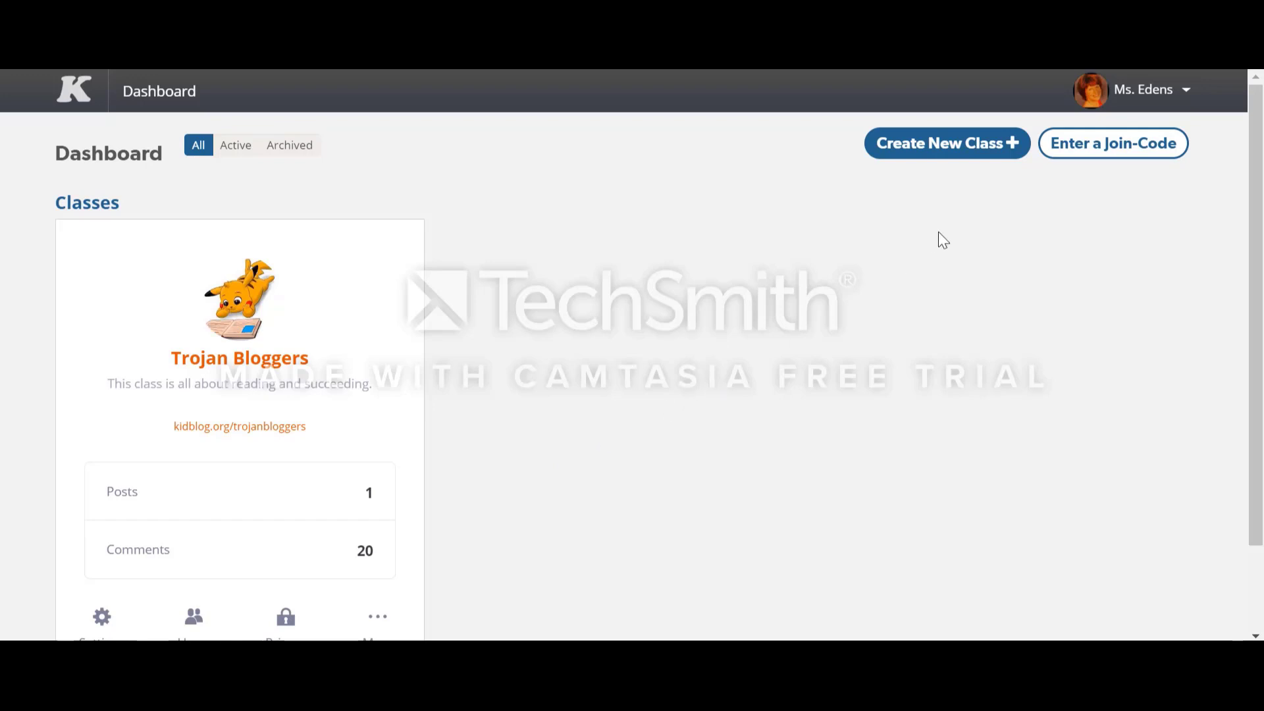
Step: Start a new class and name it with the teacher's title and surname followed by "Reading Class"
{"action": "left_click", "coordinate": [947, 143]}
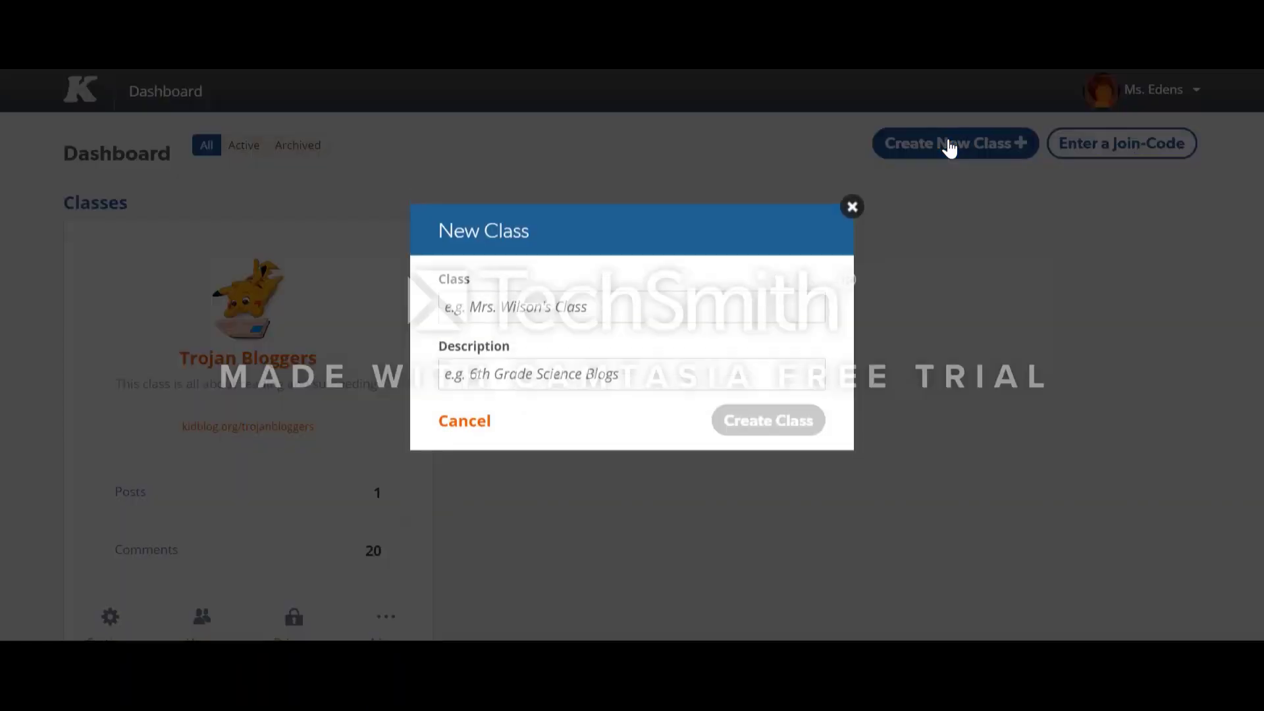
{"action": "left_click", "coordinate": [717, 341]}
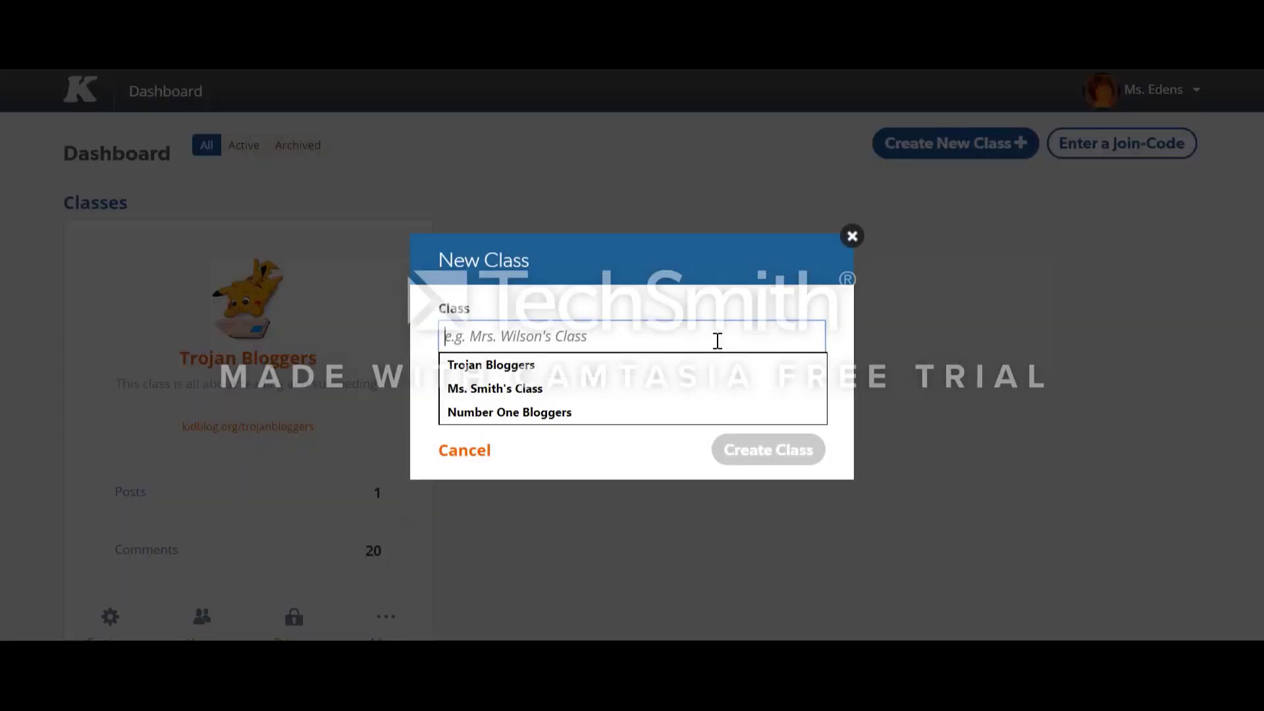
{"action": "type", "text": "Ms. "}
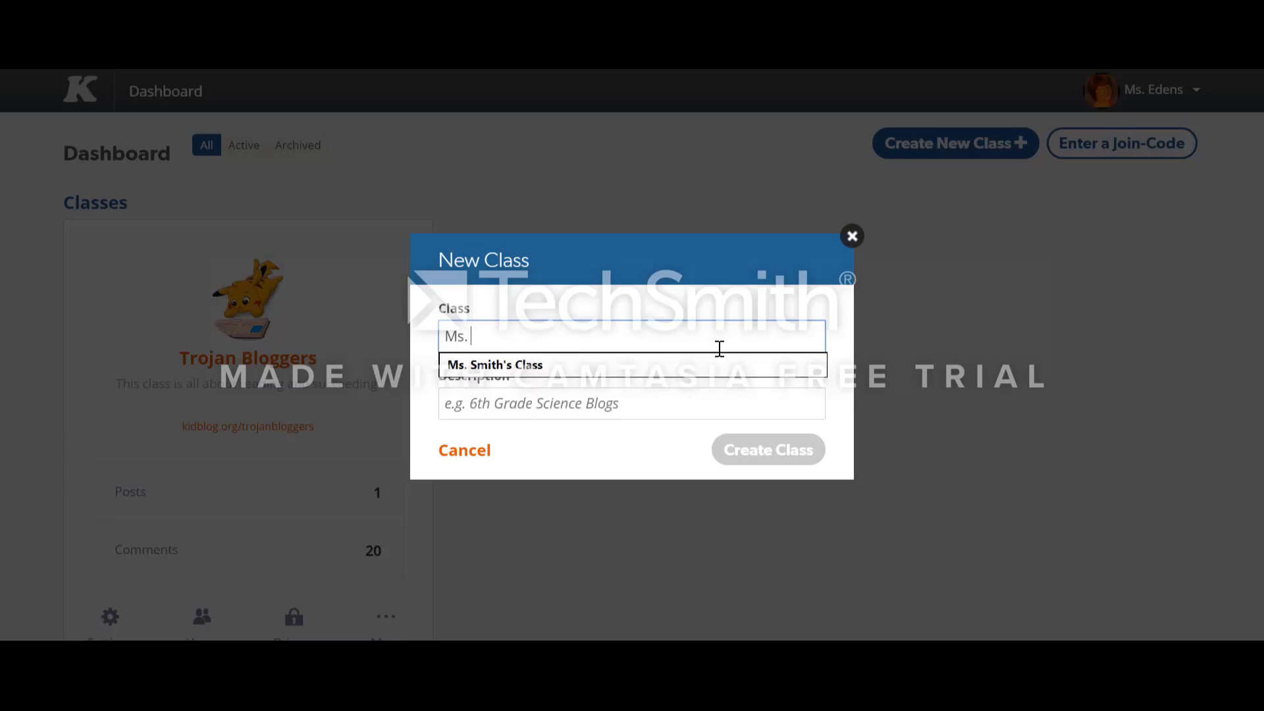
{"action": "type", "text": "Joens"}
{"action": "key", "text": "BackSpace"}
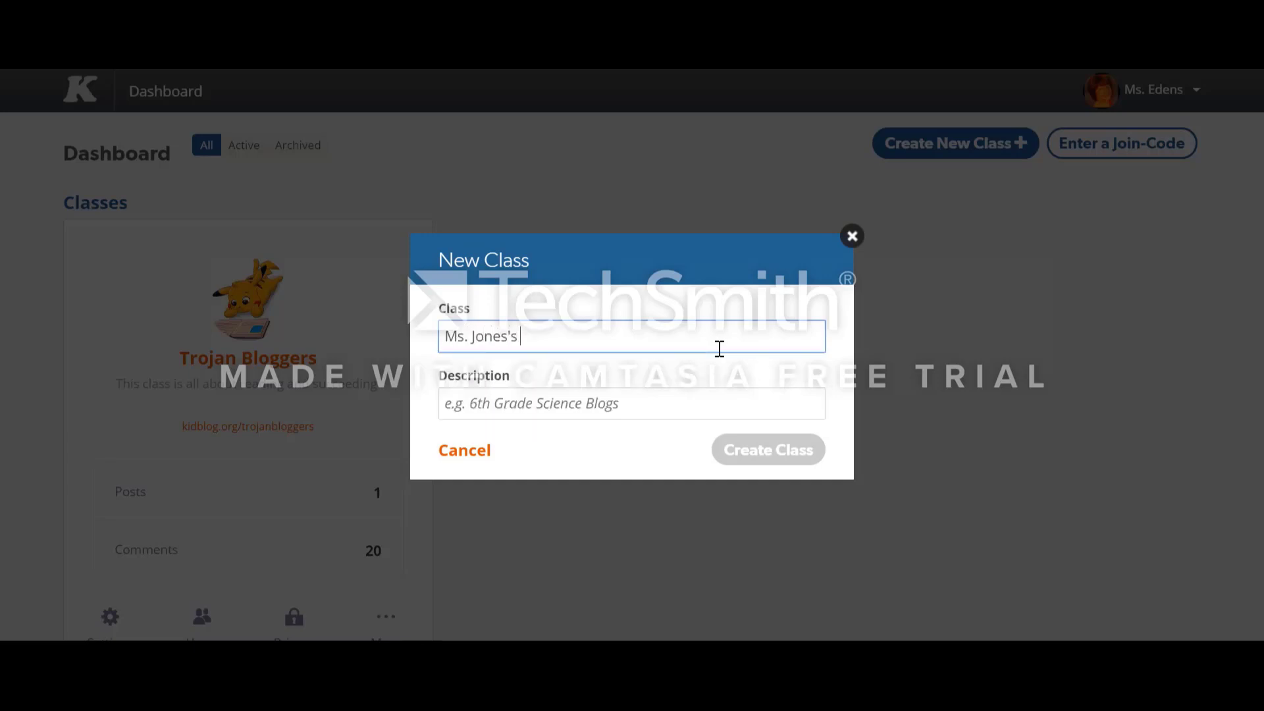
{"action": "type", "text": "REading"}
{"action": "key", "text": "BackSpace"}
{"action": "key", "text": "BackSpace"}
{"action": "key", "text": "BackSpace"}
{"action": "type", "text": "din"}
Step: Give the new class the description "Blogs for Readers" and create it
{"action": "left_click", "coordinate": [638, 402]}
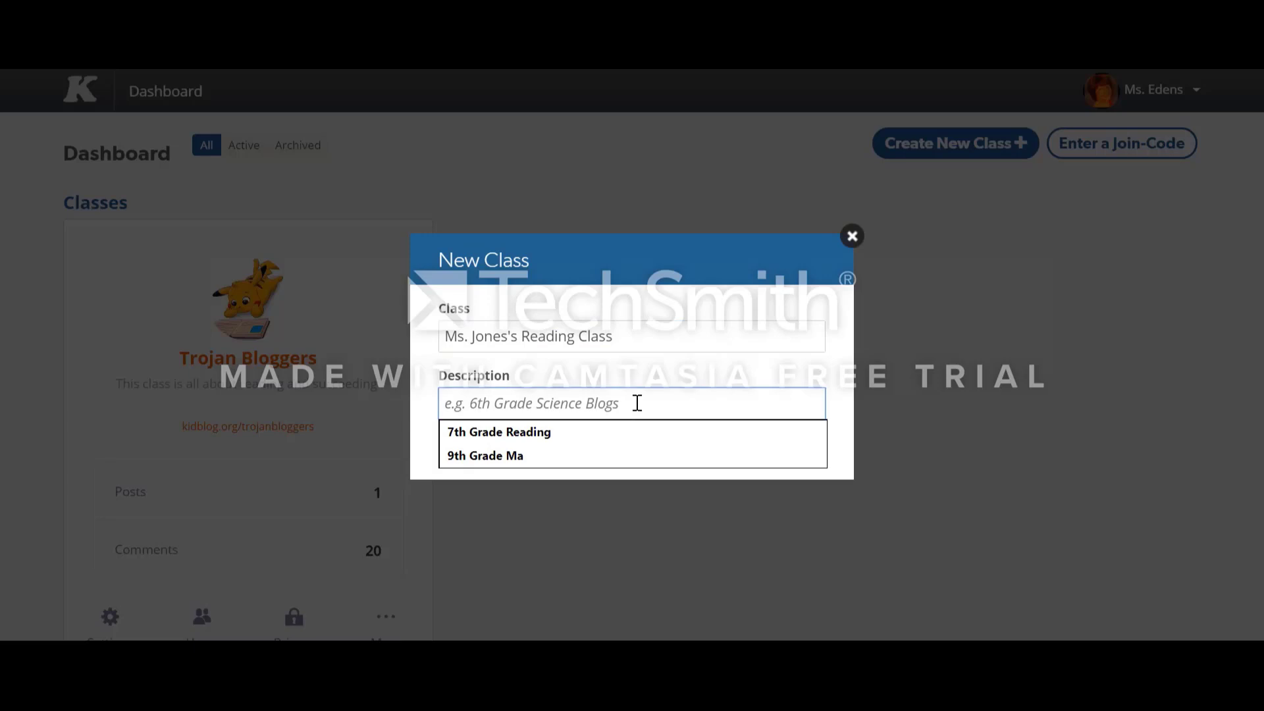
{"action": "type", "text": "Blogs for "}
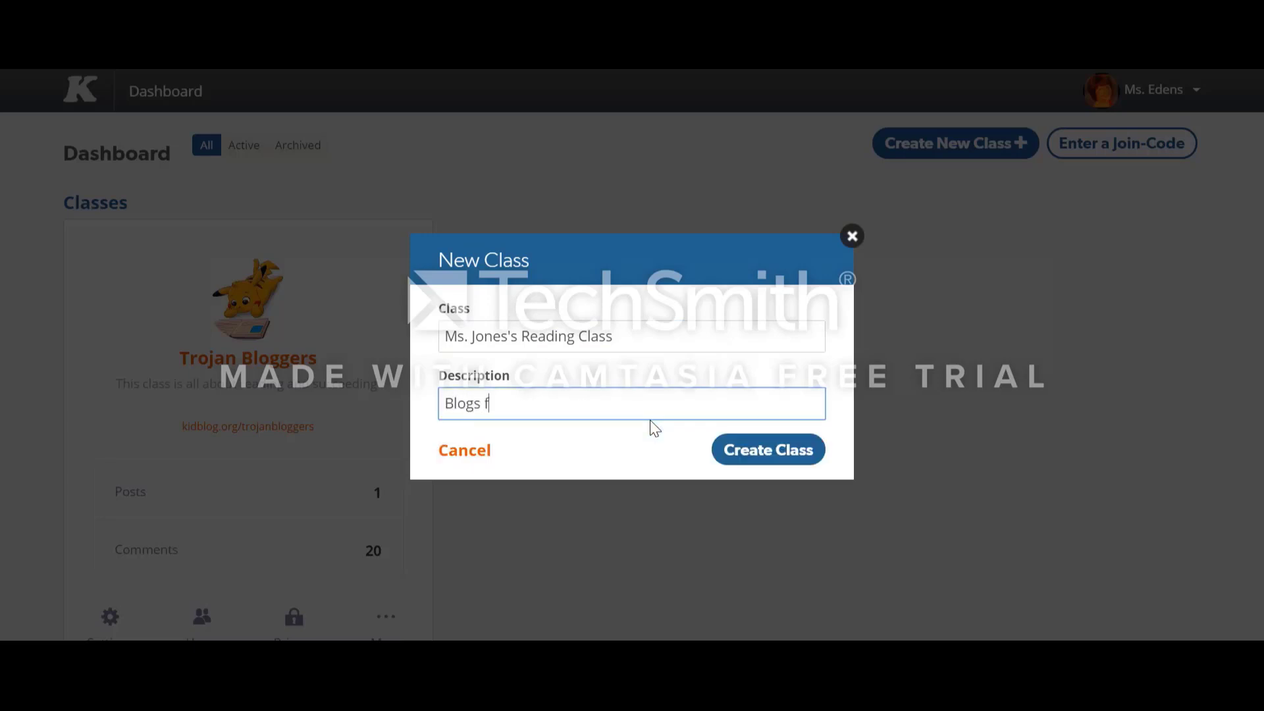
{"action": "type", "text": "Readers"}
{"action": "left_click", "coordinate": [730, 453]}
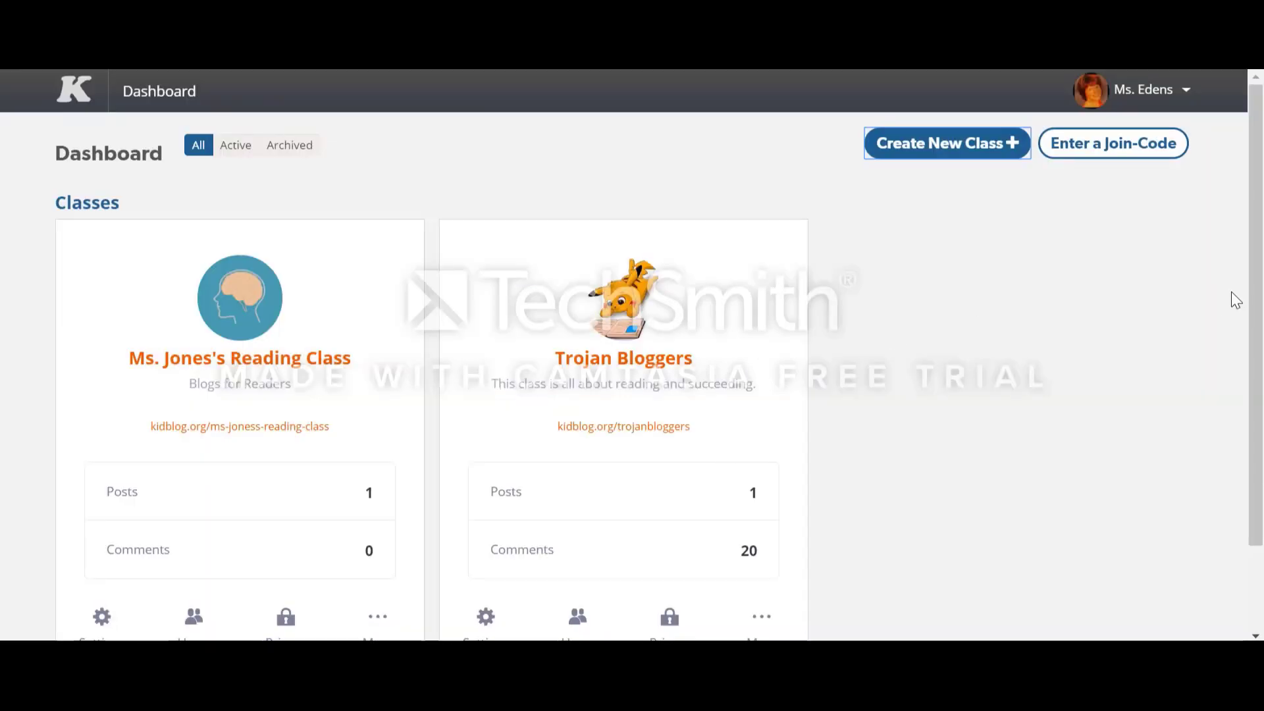
Step: In the new reading class's settings, set the class avatar to the stock yellow face with oval eyes and a small round mouth
{"action": "scroll", "coordinate": [472, 359], "scroll_direction": "down", "scroll_amount": 2}
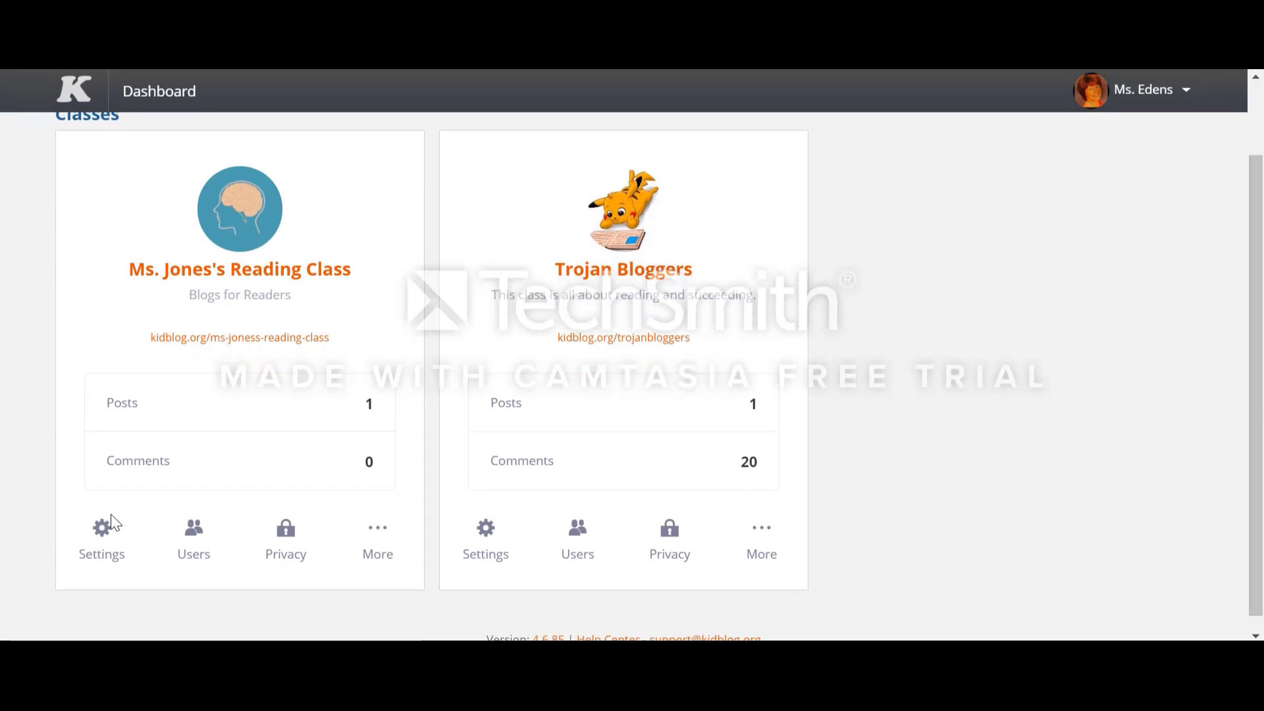
{"action": "left_click", "coordinate": [107, 552]}
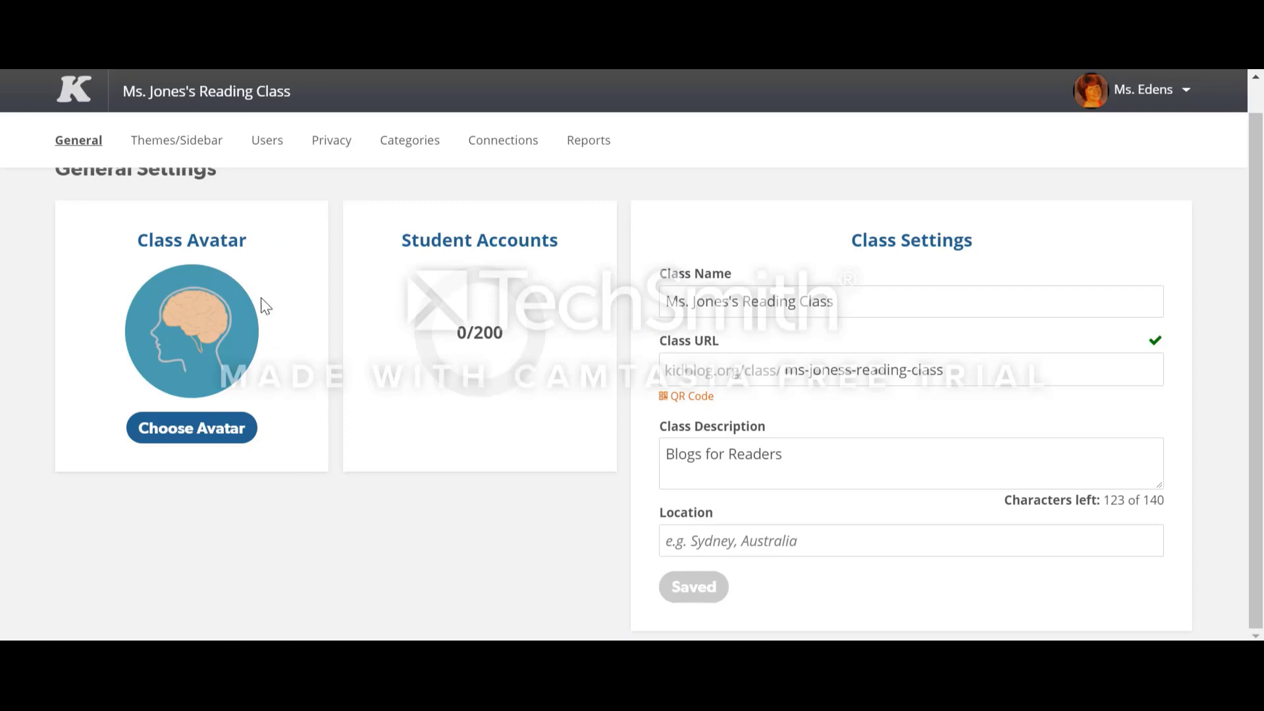
{"action": "left_click", "coordinate": [219, 431]}
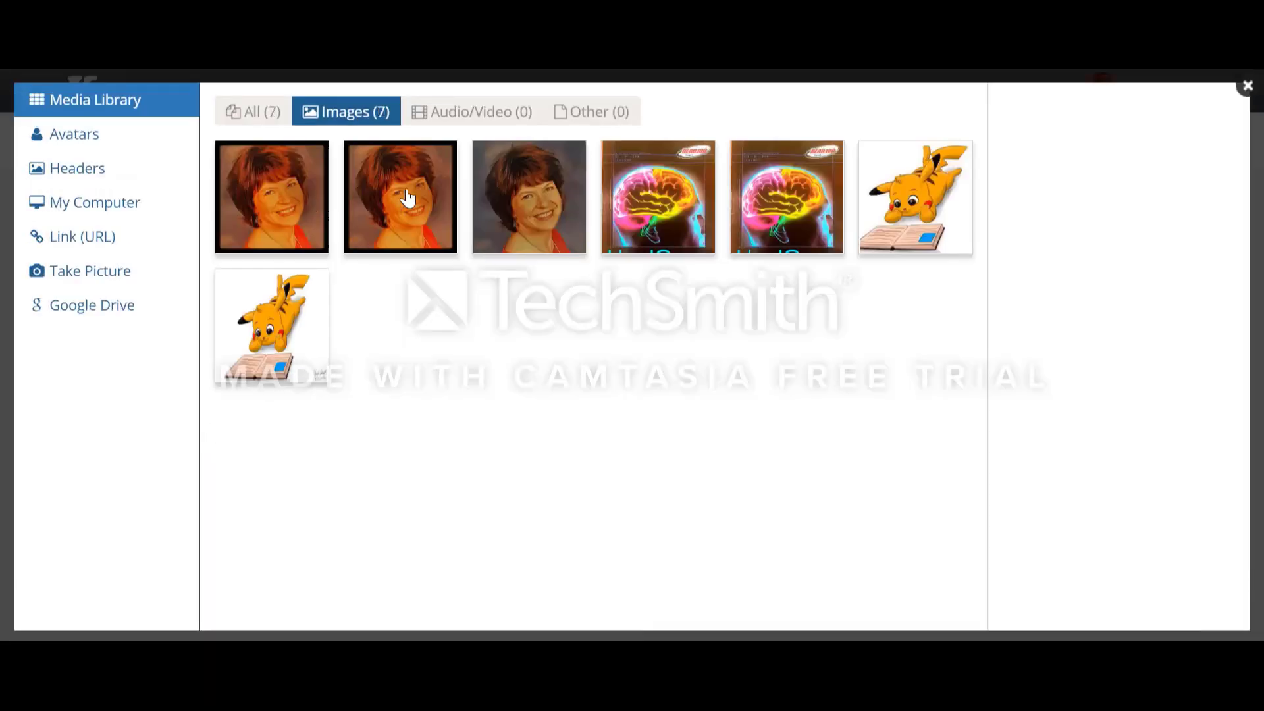
{"action": "left_click", "coordinate": [84, 140]}
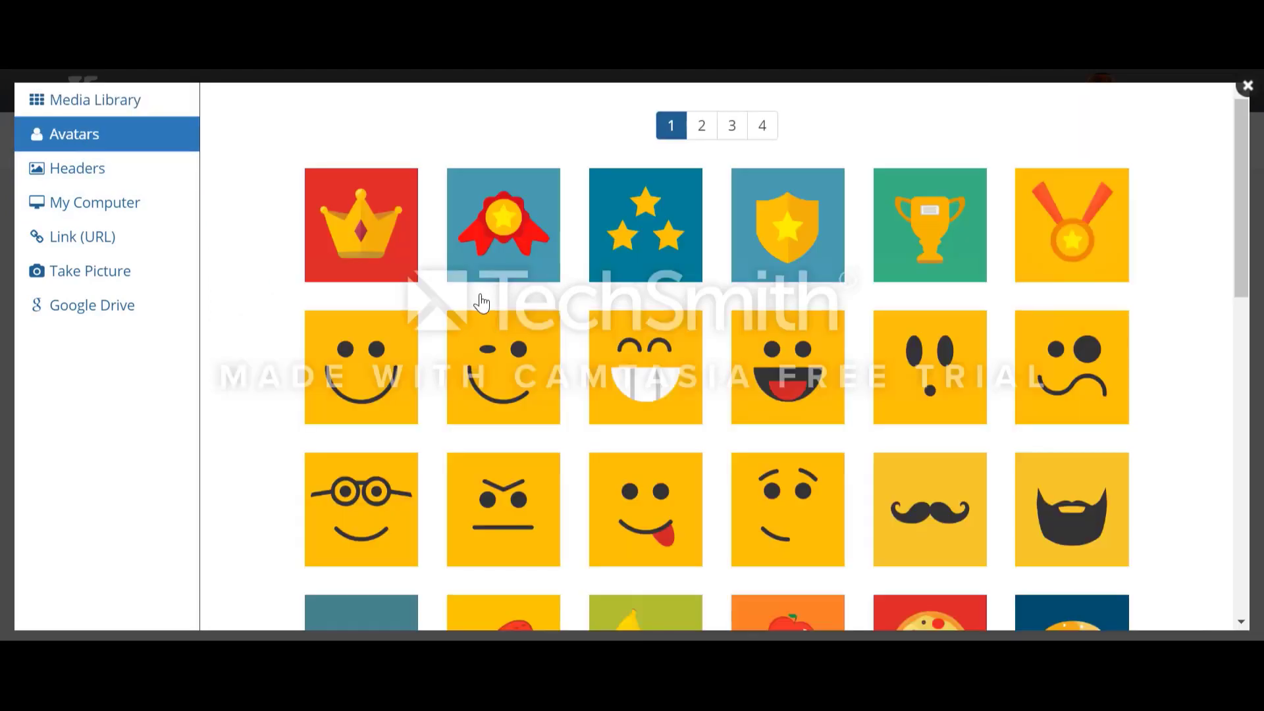
{"action": "left_click", "coordinate": [923, 415]}
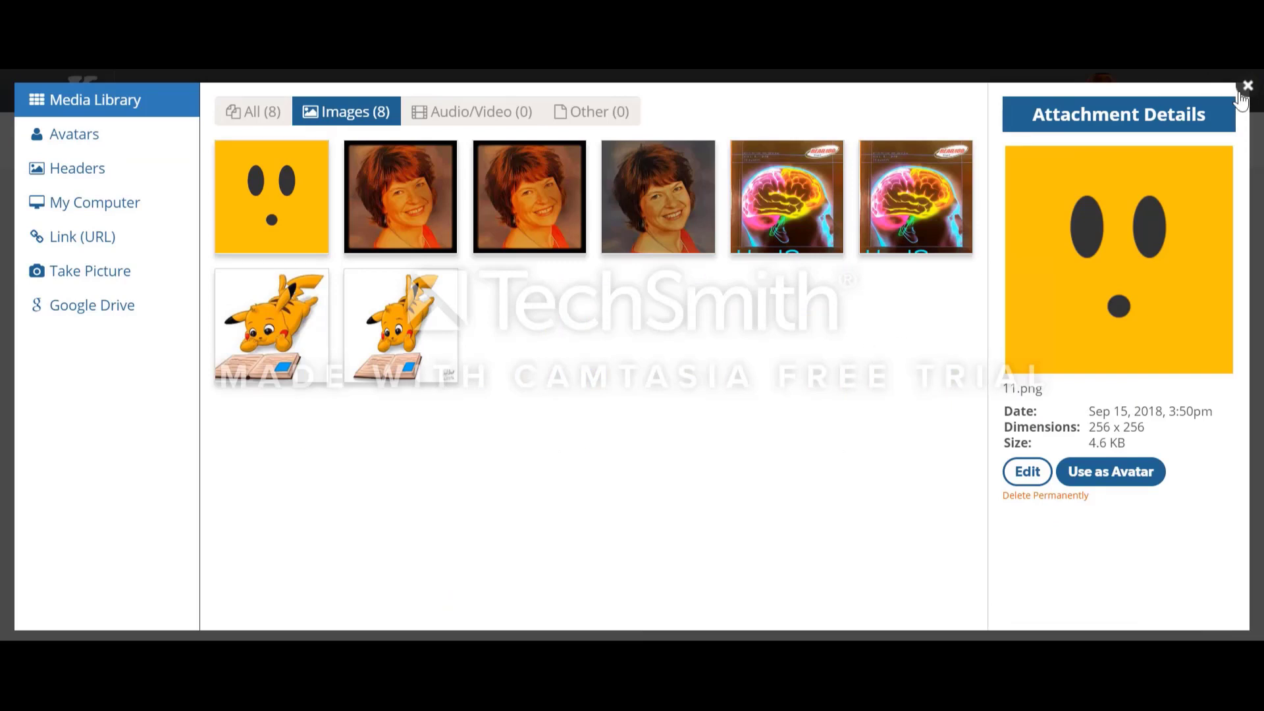
{"action": "left_click", "coordinate": [1117, 471]}
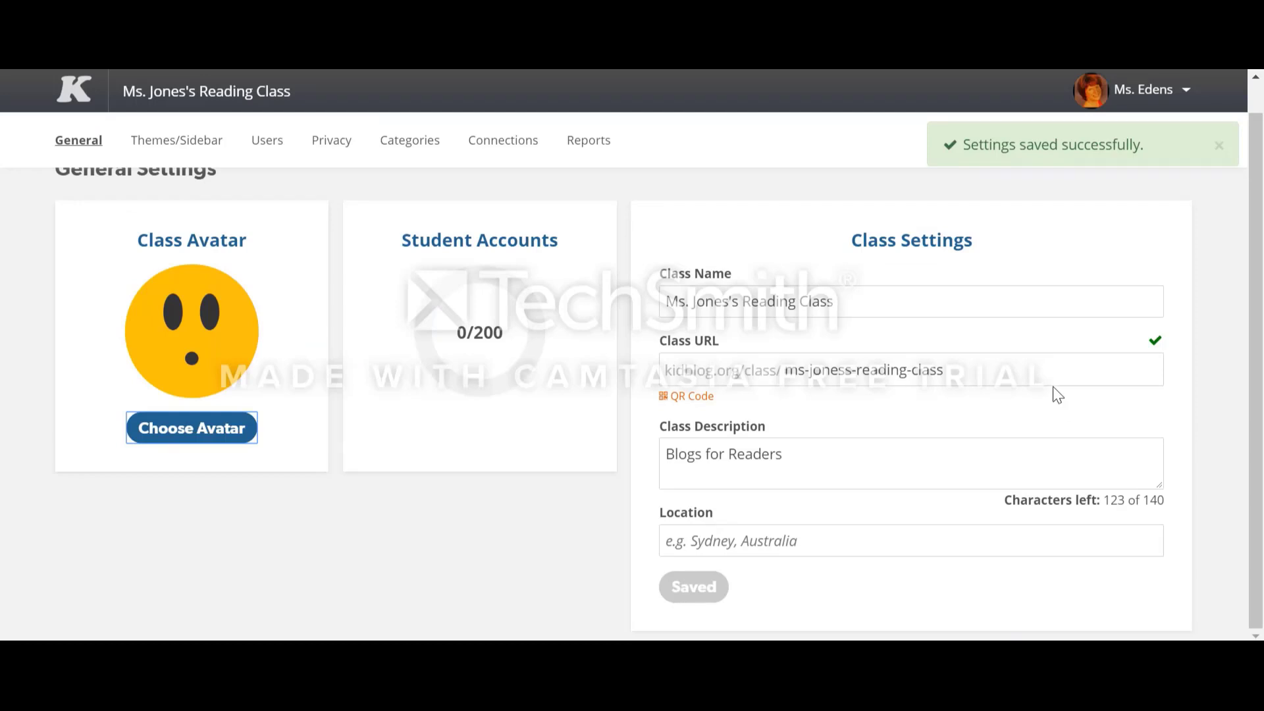
Step: Change the ending of the class URL to "readingforwinners" and save the change, accepting the link update
{"action": "left_click", "coordinate": [962, 374]}
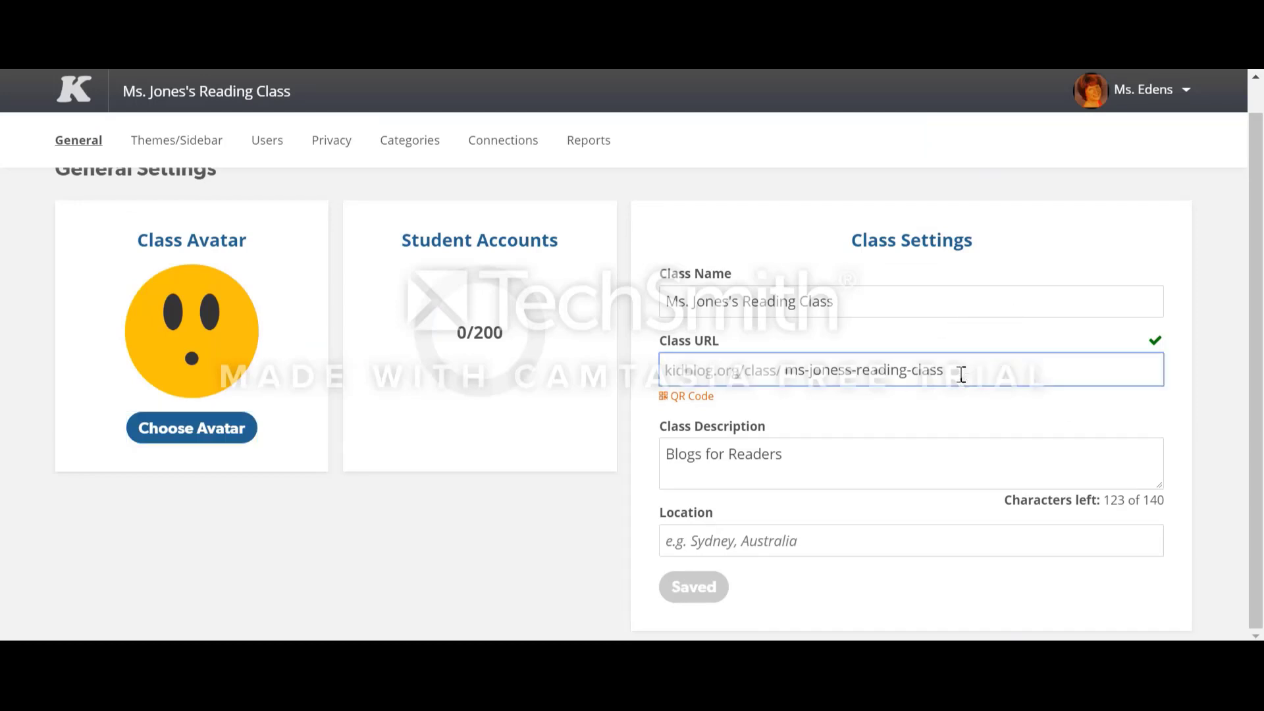
{"action": "key", "text": "BackSpace"}
{"action": "key", "text": "BackSpace"}
{"action": "key", "text": "BackSpace"}
{"action": "key", "text": "BackSpace"}
{"action": "key", "text": "BackSpace"}
{"action": "key", "text": "BackSpace"}
{"action": "key", "text": "BackSpace"}
{"action": "key", "text": "BackSpace"}
{"action": "key", "text": "BackSpace"}
{"action": "key", "text": "BackSpace"}
{"action": "key", "text": "BackSpace"}
{"action": "key", "text": "BackSpace"}
{"action": "key", "text": "BackSpace"}
{"action": "key", "text": "BackSpace"}
{"action": "key", "text": "BackSpace"}
{"action": "key", "text": "BackSpace"}
{"action": "key", "text": "BackSpace"}
{"action": "key", "text": "BackSpace"}
{"action": "key", "text": "BackSpace"}
{"action": "key", "text": "BackSpace"}
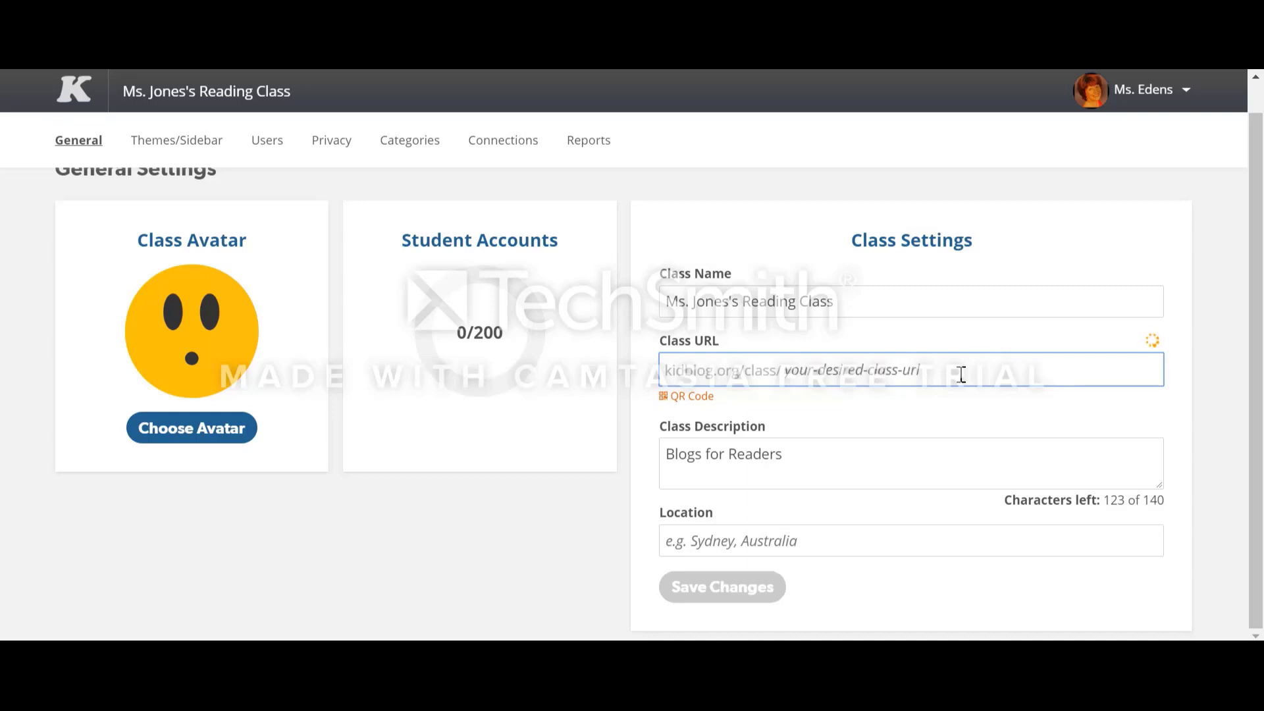
{"action": "type", "text": "read"}
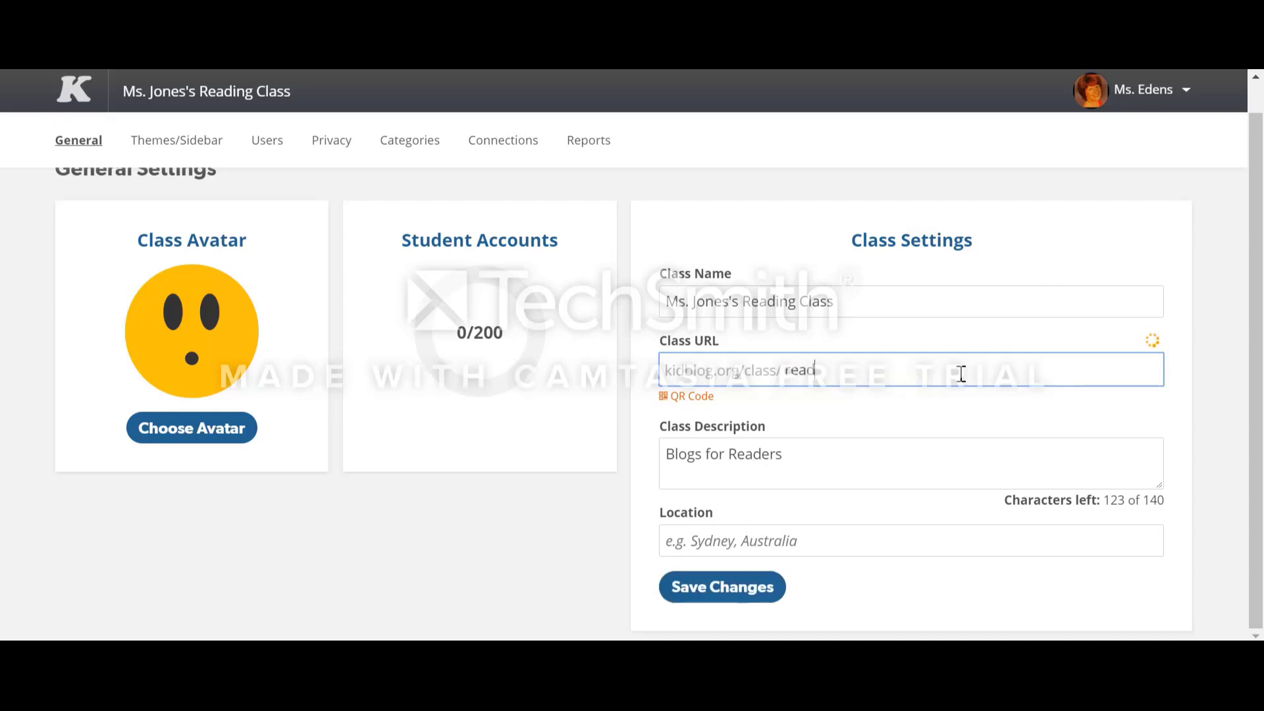
{"action": "type", "text": "ingforwwin"}
{"action": "key", "text": "BackSpace"}
{"action": "key", "text": "BackSpace"}
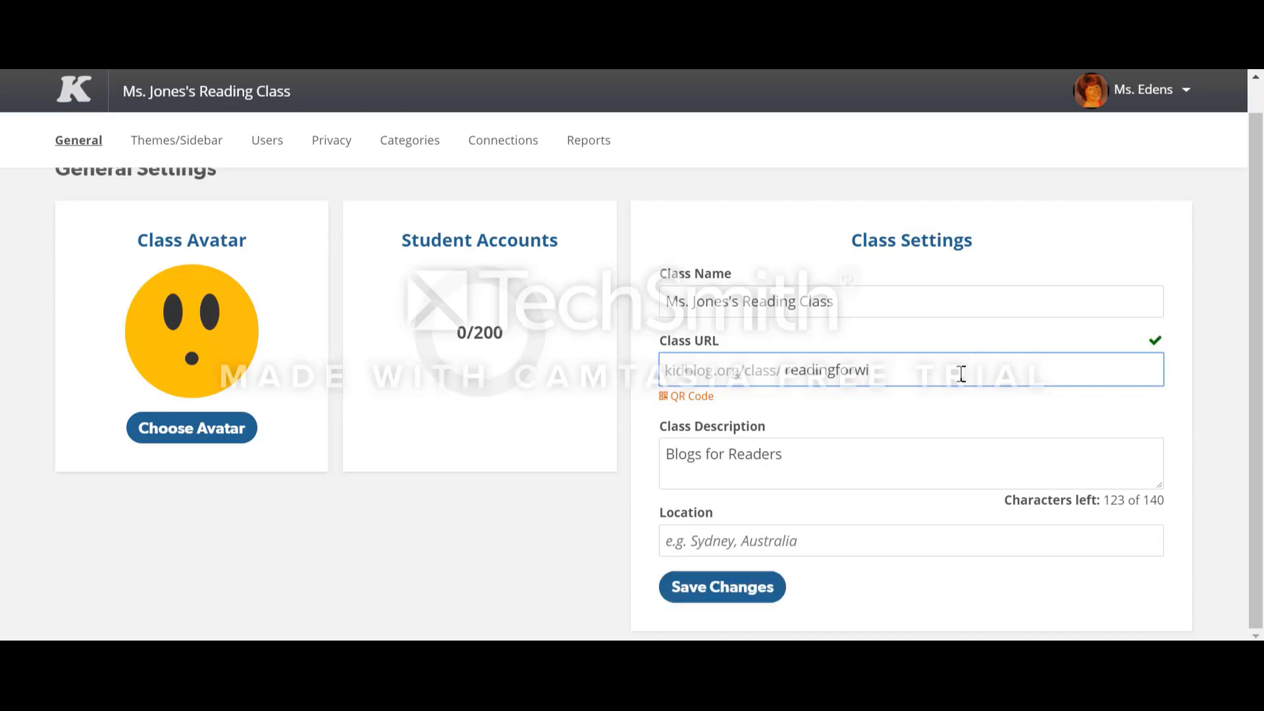
{"action": "type", "text": "nners"}
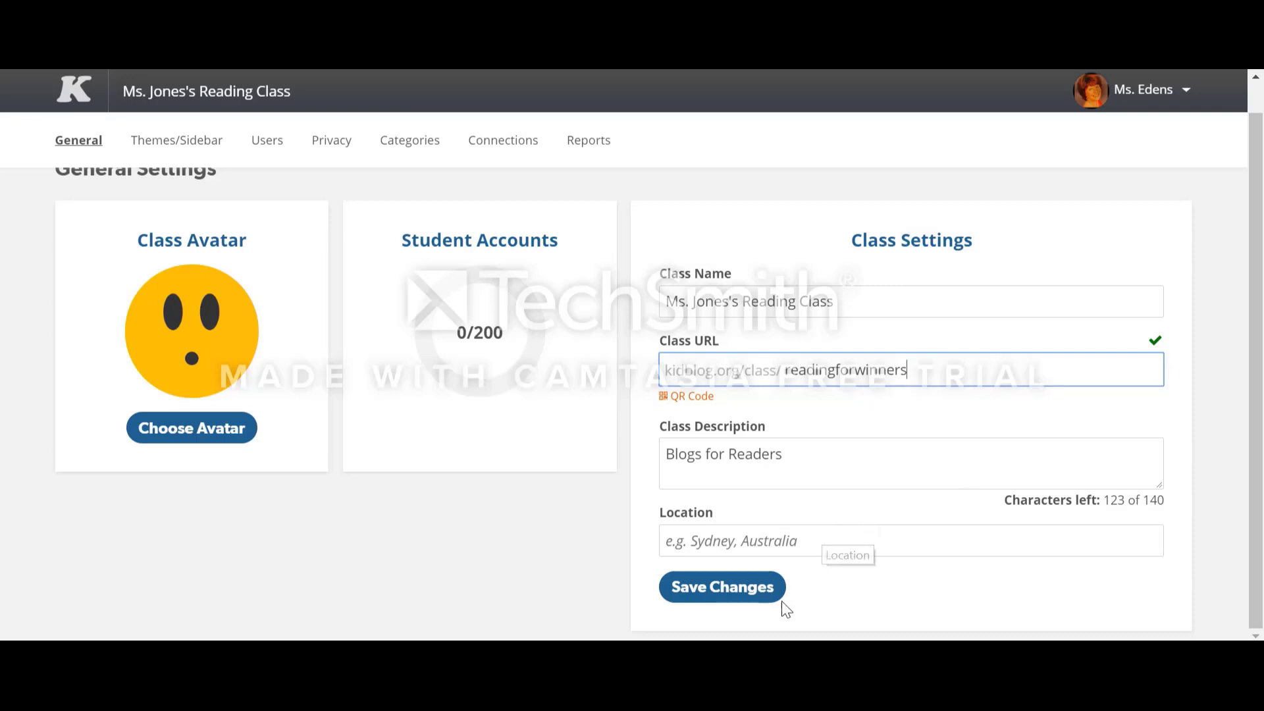
{"action": "left_click", "coordinate": [752, 599]}
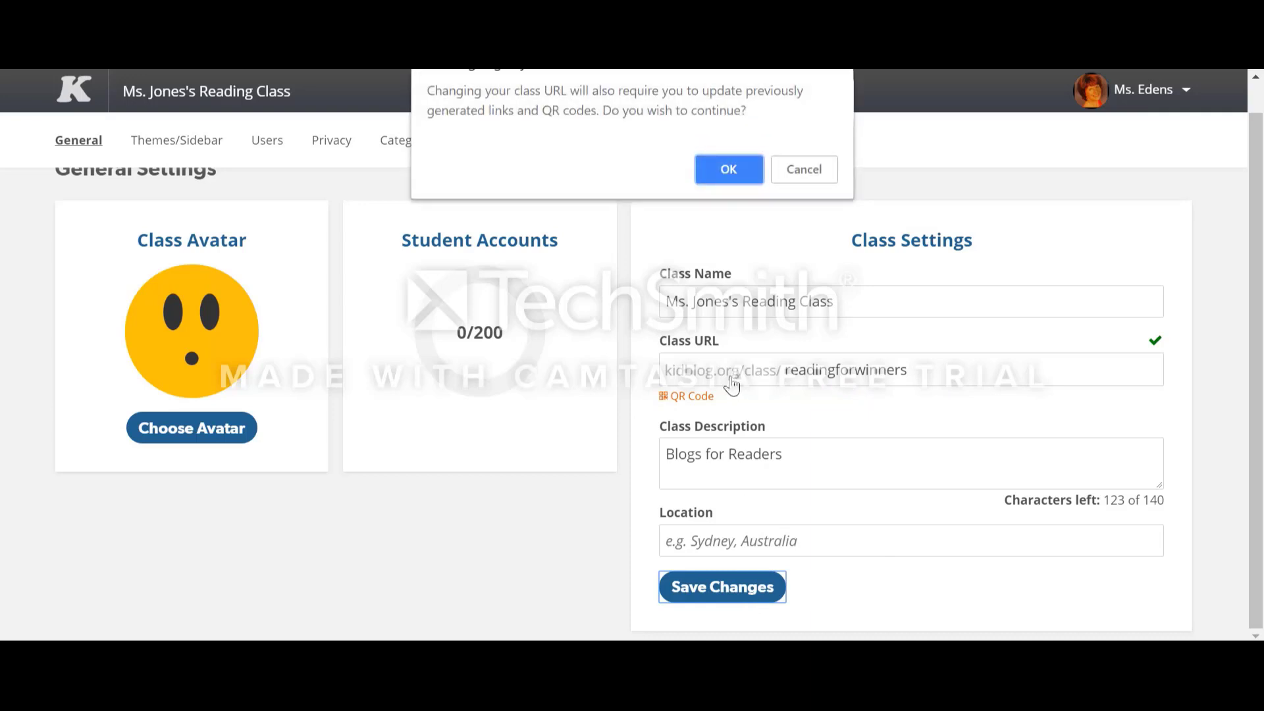
{"action": "left_click", "coordinate": [725, 179]}
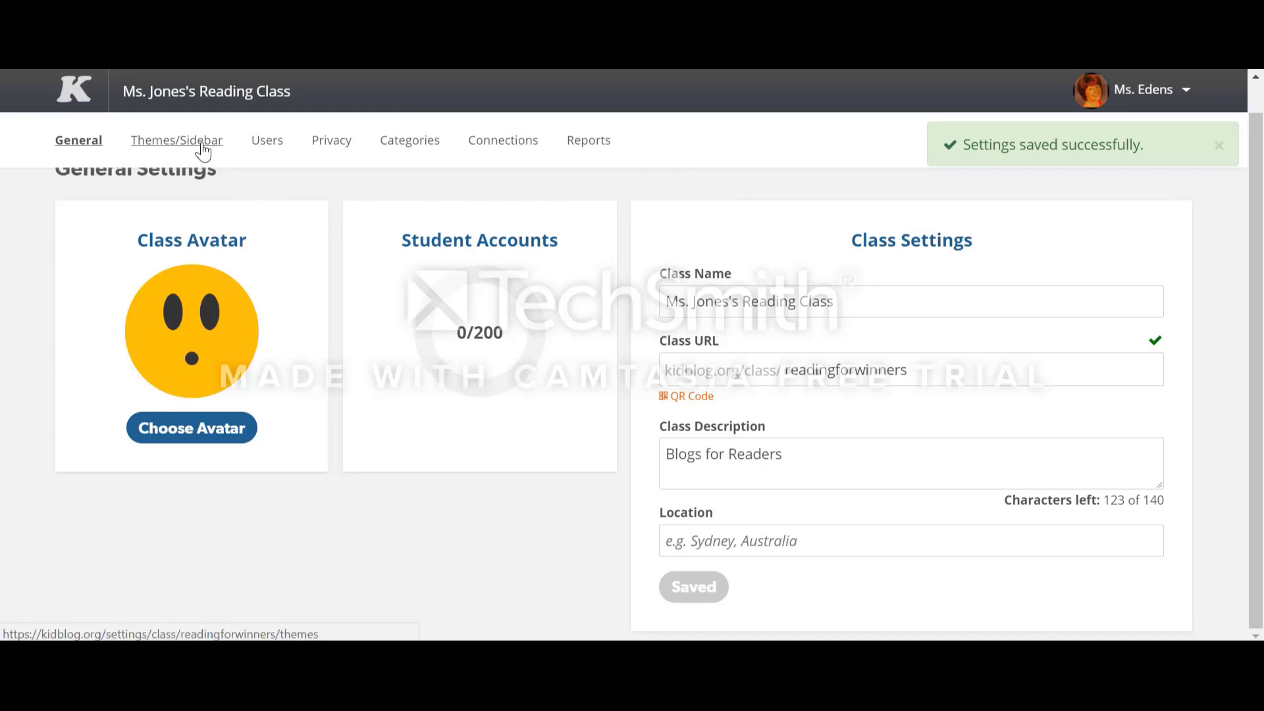
Step: Activate the Dog theme for the class
{"action": "left_click", "coordinate": [203, 150]}
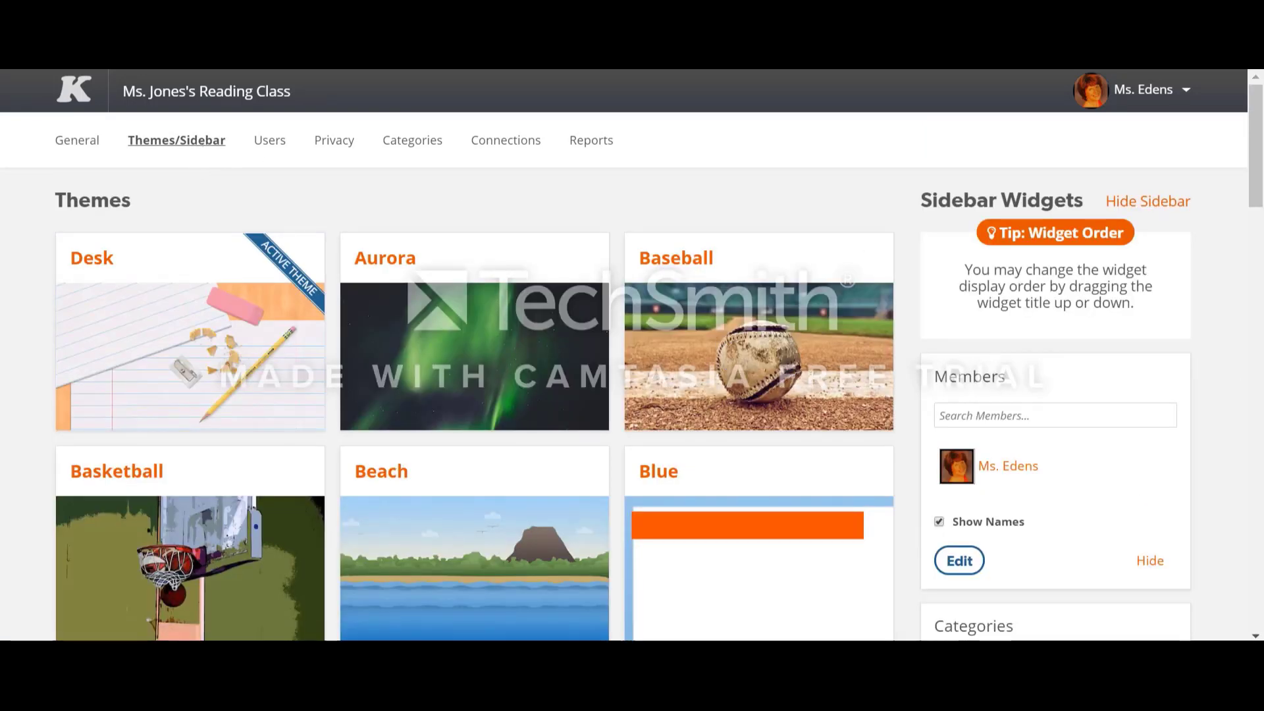
{"action": "left_click_drag", "start_coordinate": [1258, 195], "coordinate": [1258, 352]}
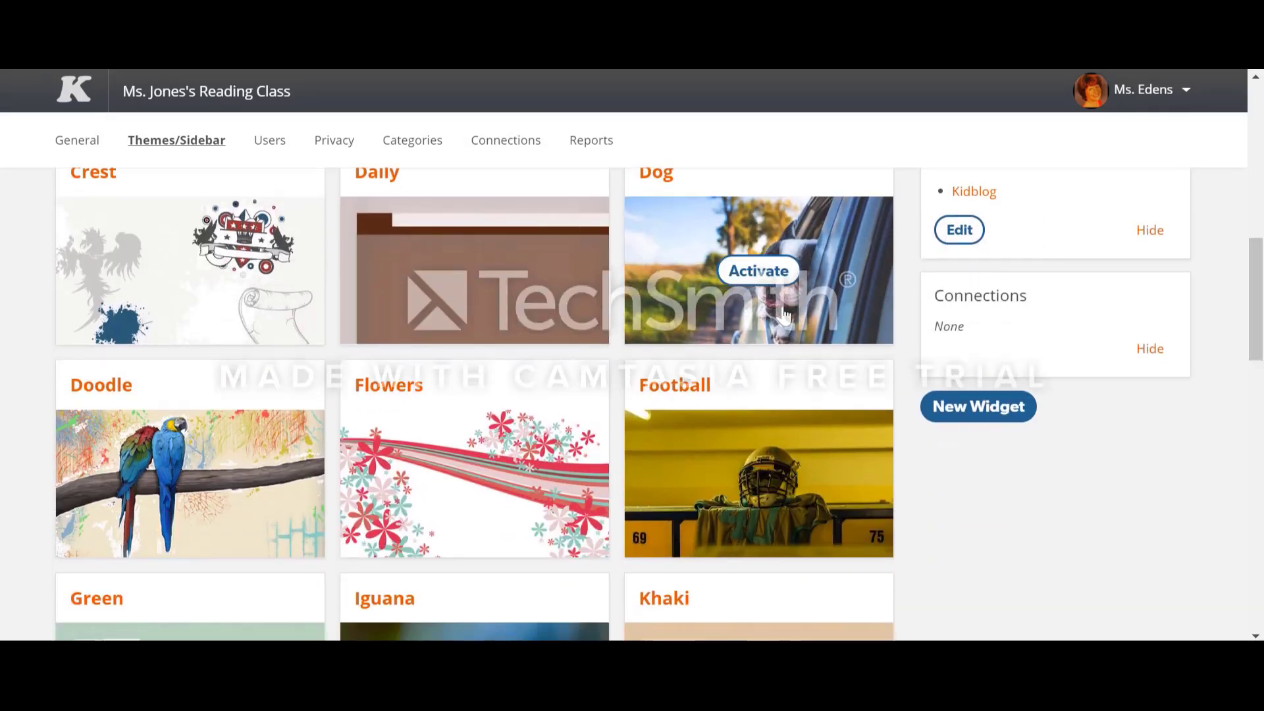
{"action": "left_click", "coordinate": [764, 271]}
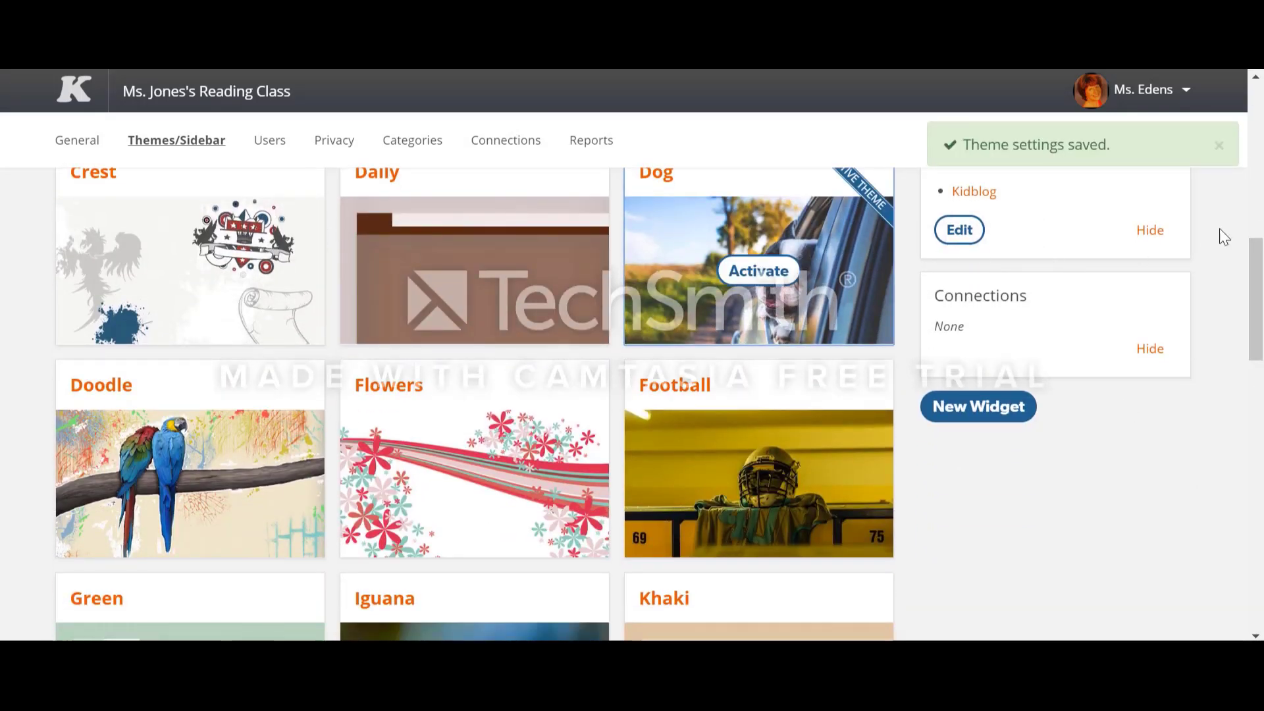
Step: Enable the student join-code for the reading class in its user management settings
{"action": "left_click_drag", "start_coordinate": [1258, 269], "coordinate": [1238, 109]}
{"action": "mouse_move", "coordinate": [870, 292]}
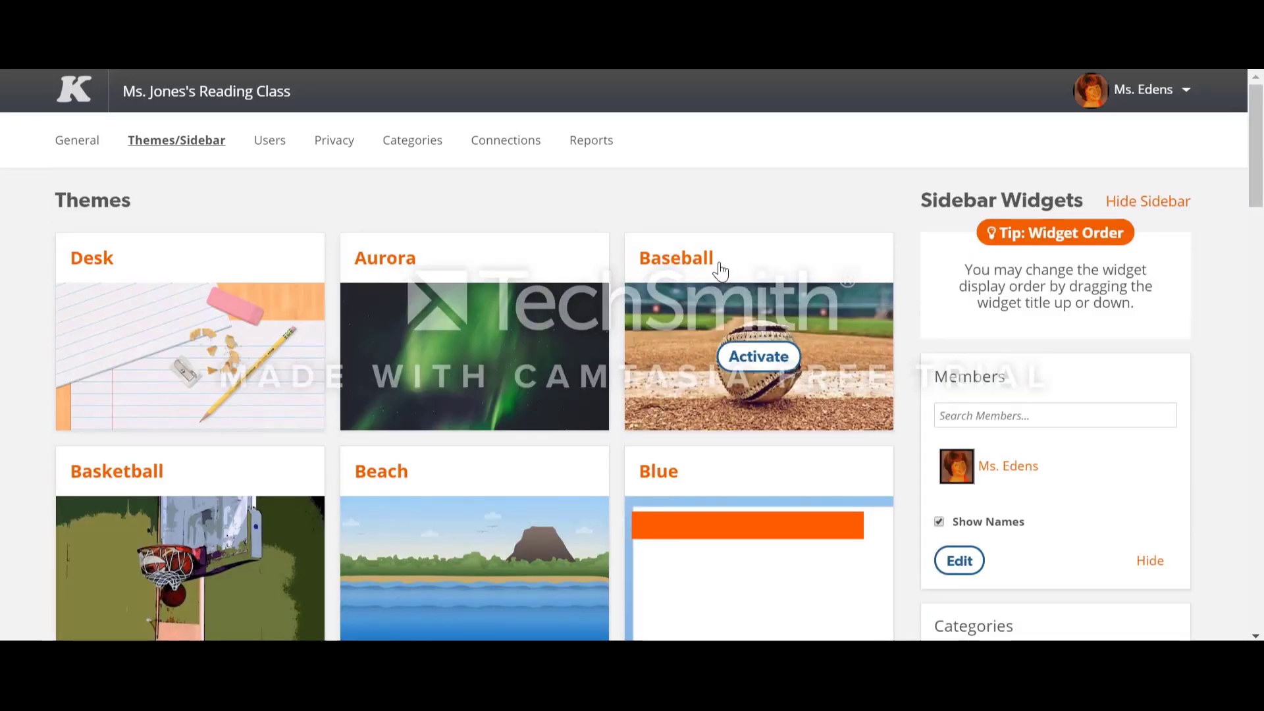
{"action": "left_click", "coordinate": [270, 142]}
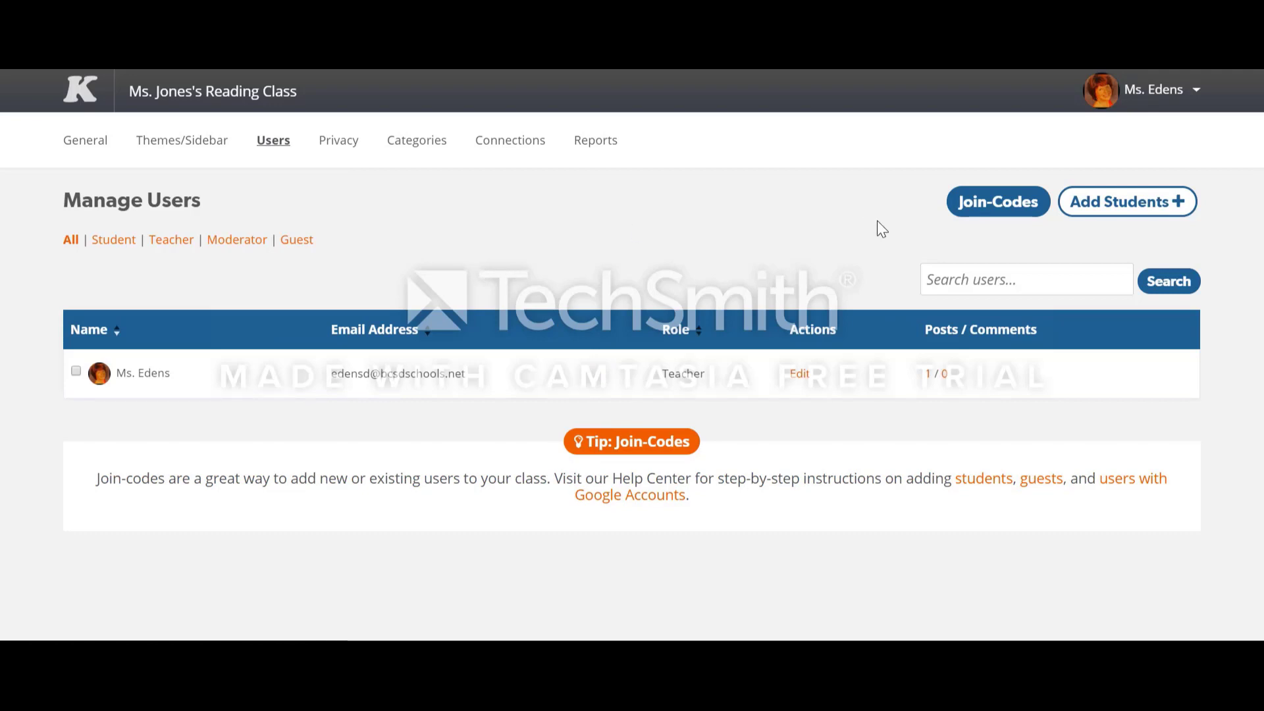
{"action": "left_click", "coordinate": [986, 207]}
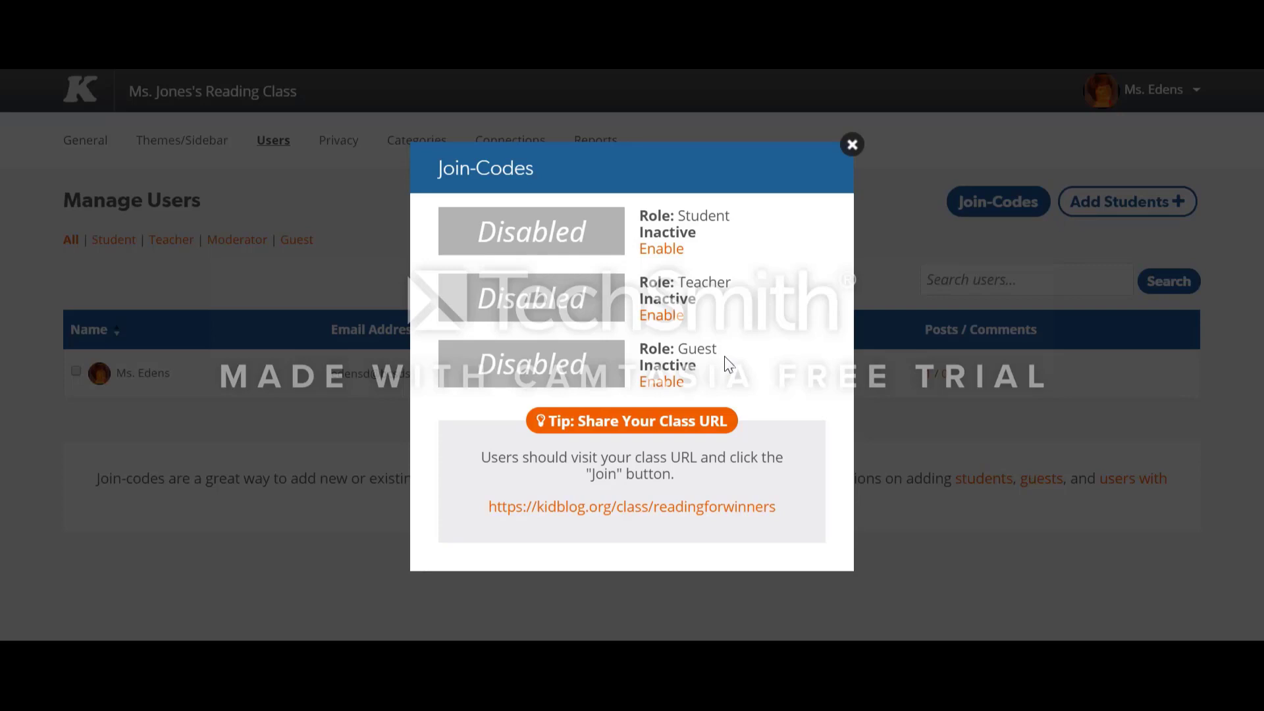
{"action": "left_click", "coordinate": [671, 253]}
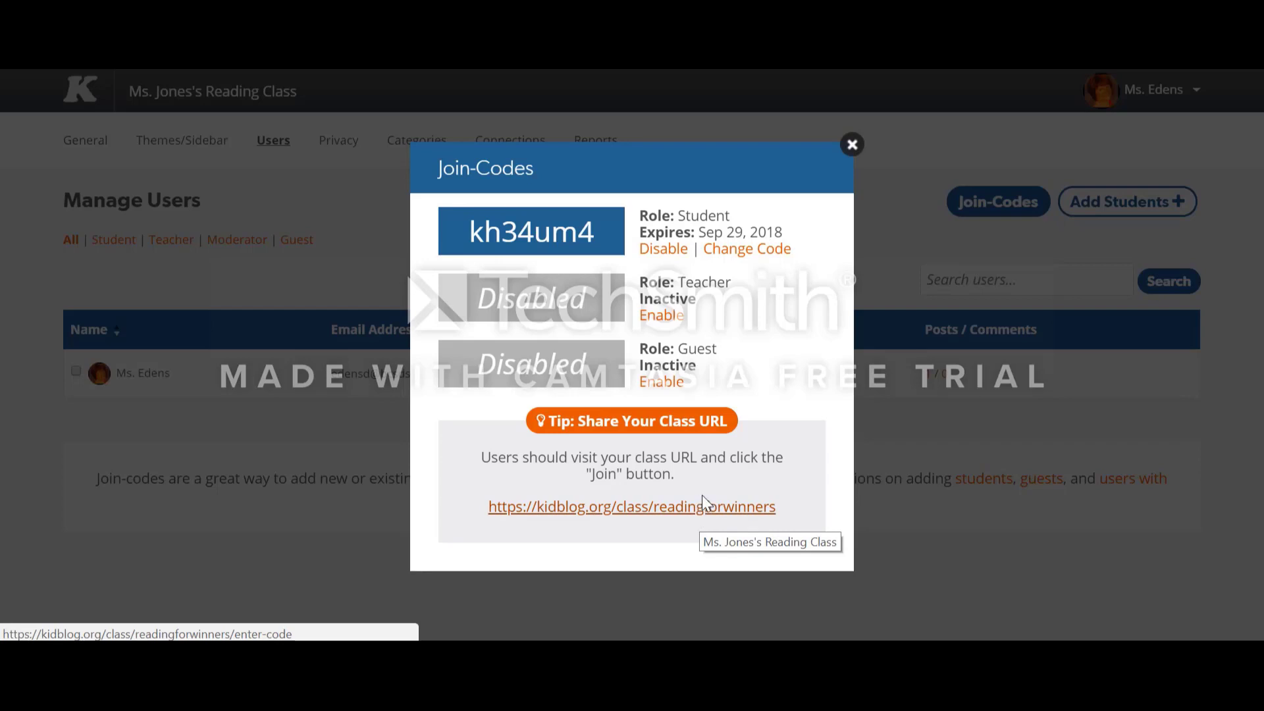
{"action": "left_click", "coordinate": [852, 146]}
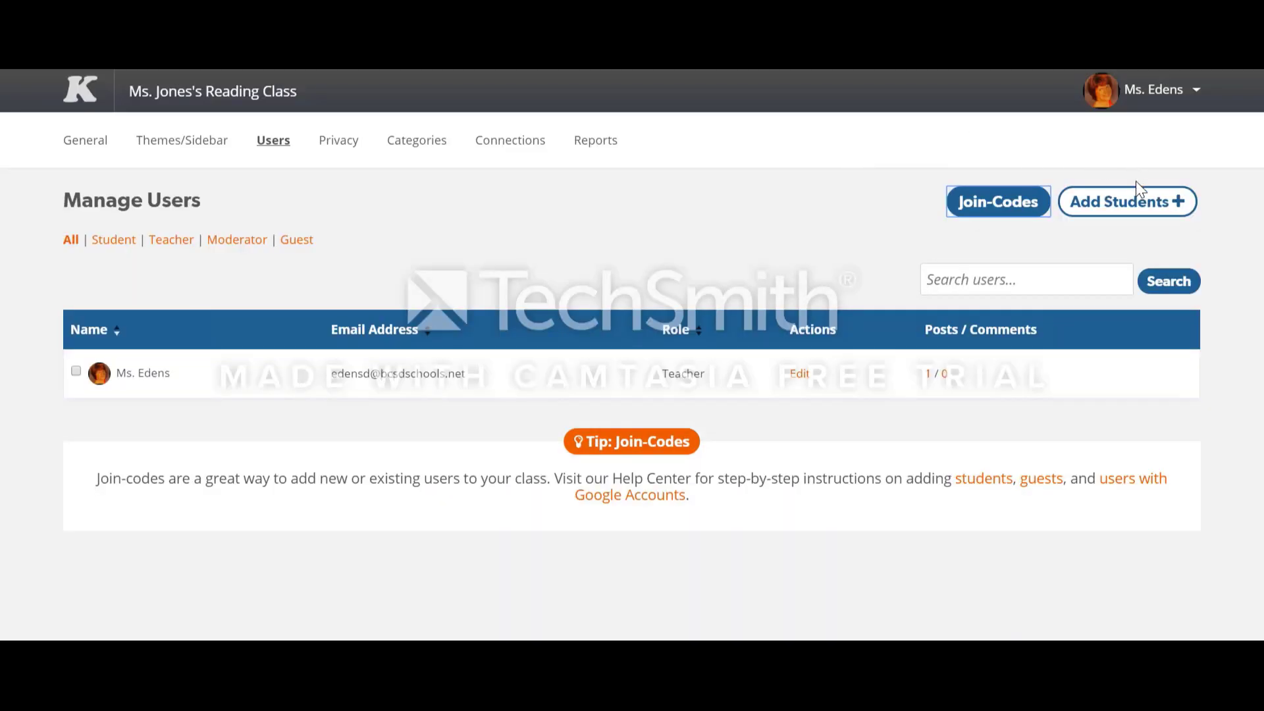
Step: Review the login methods offered when adding students to the class, without choosing one
{"action": "left_click", "coordinate": [1144, 211]}
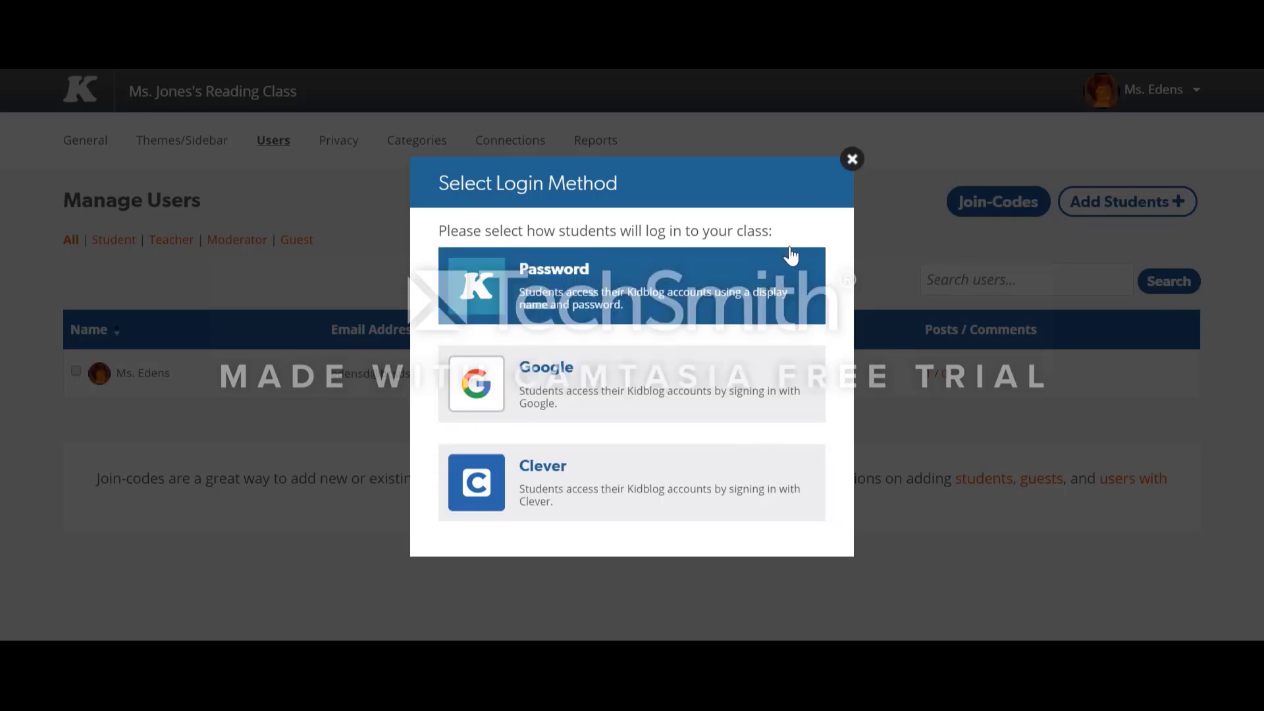
{"action": "left_click", "coordinate": [852, 160]}
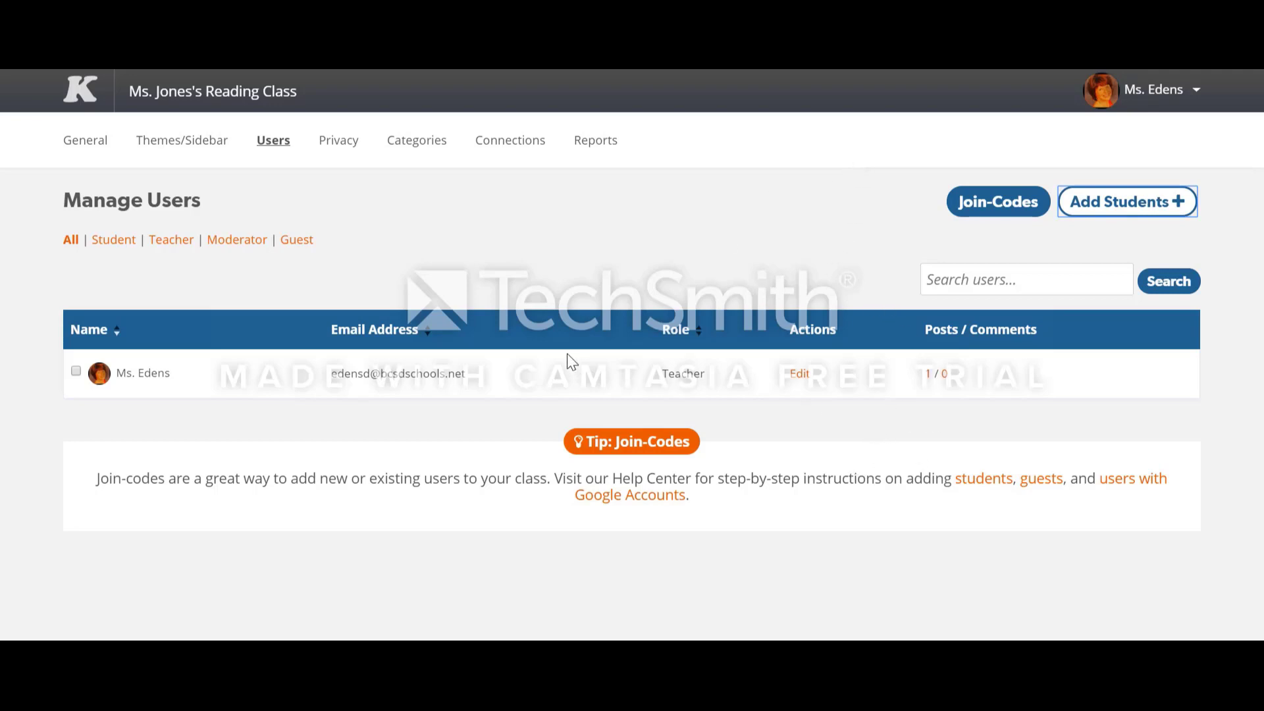
Step: In the class's post privacy settings, require approval for Class Members posts, allow the Public audience, and save the changes
{"action": "left_click", "coordinate": [330, 150]}
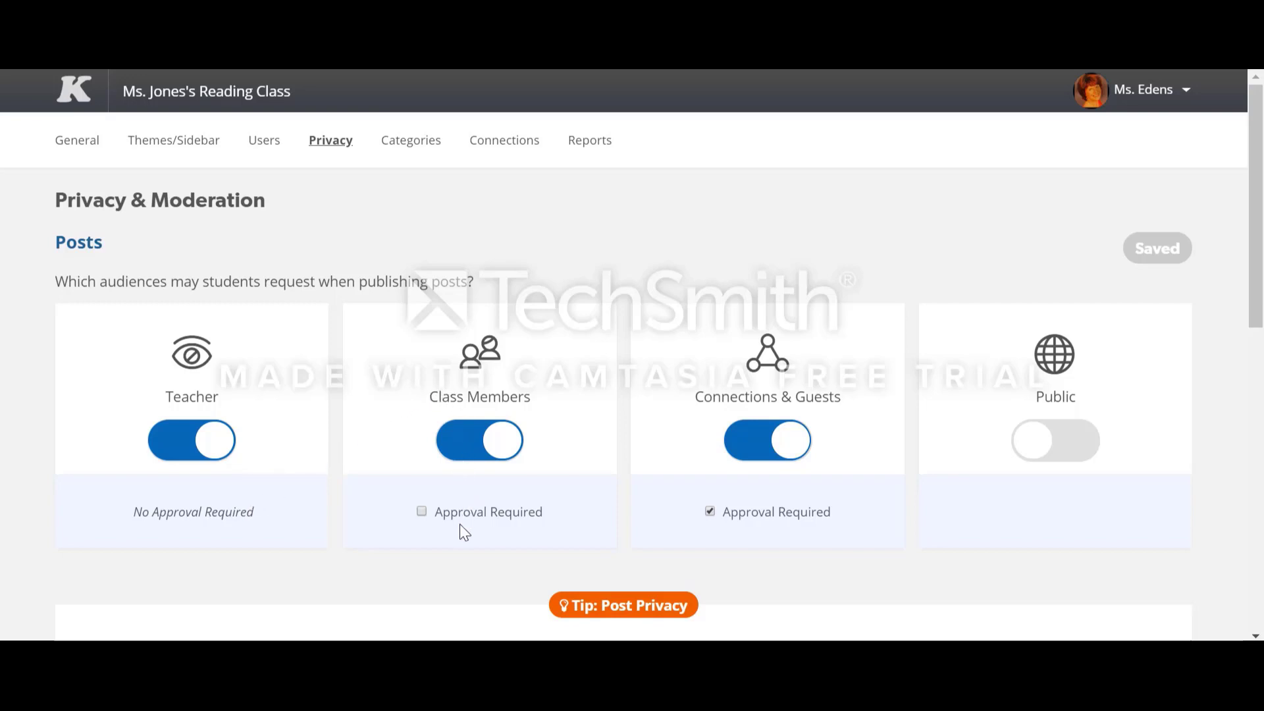
{"action": "left_click", "coordinate": [422, 513]}
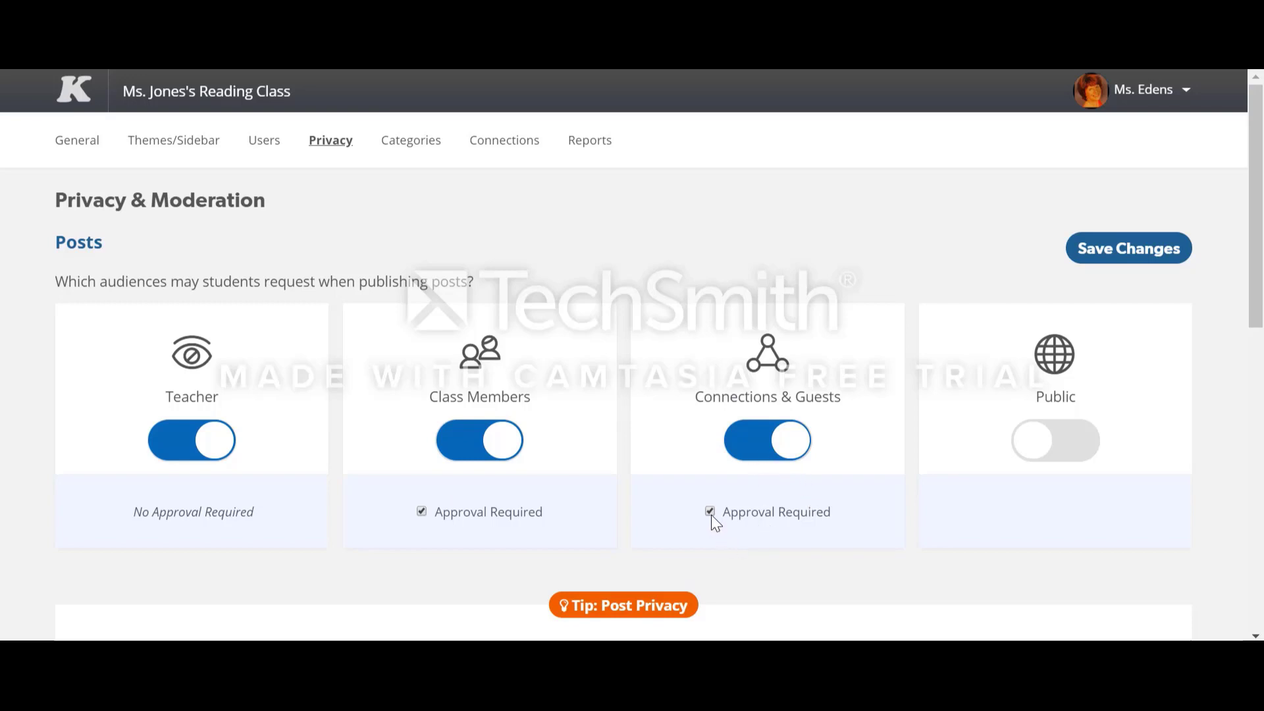
{"action": "left_click", "coordinate": [1065, 459]}
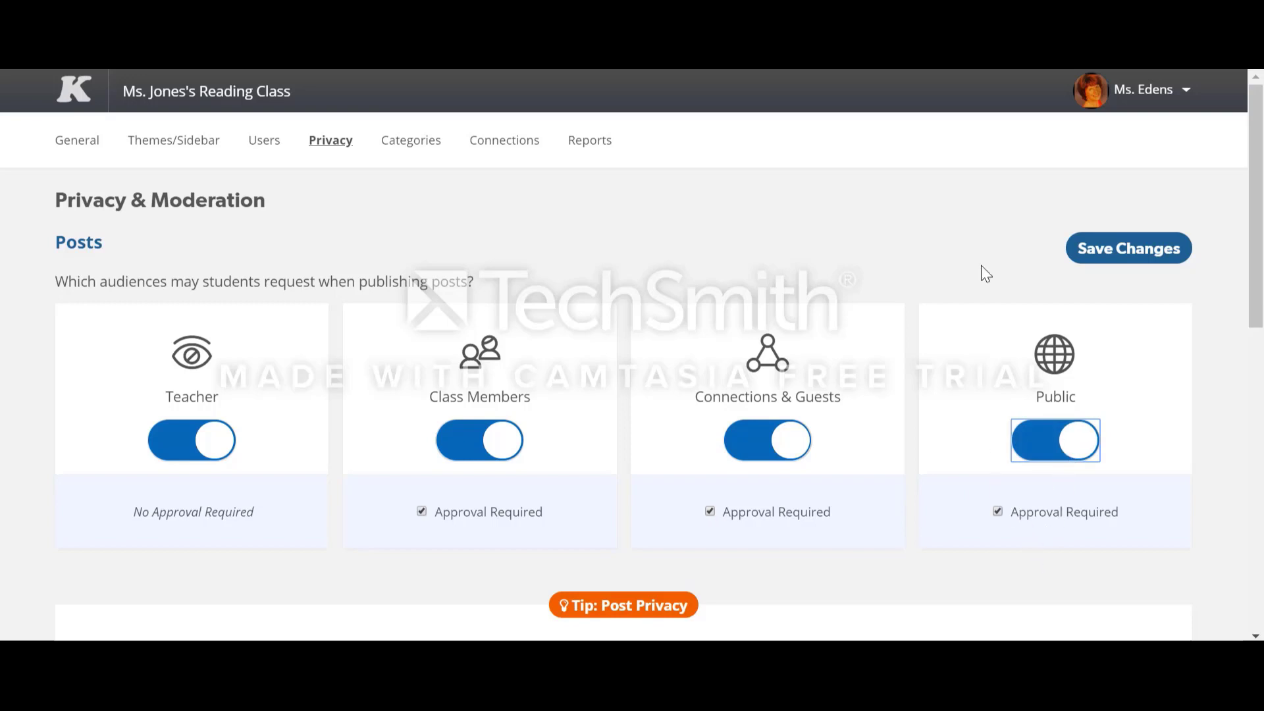
{"action": "left_click", "coordinate": [1107, 249]}
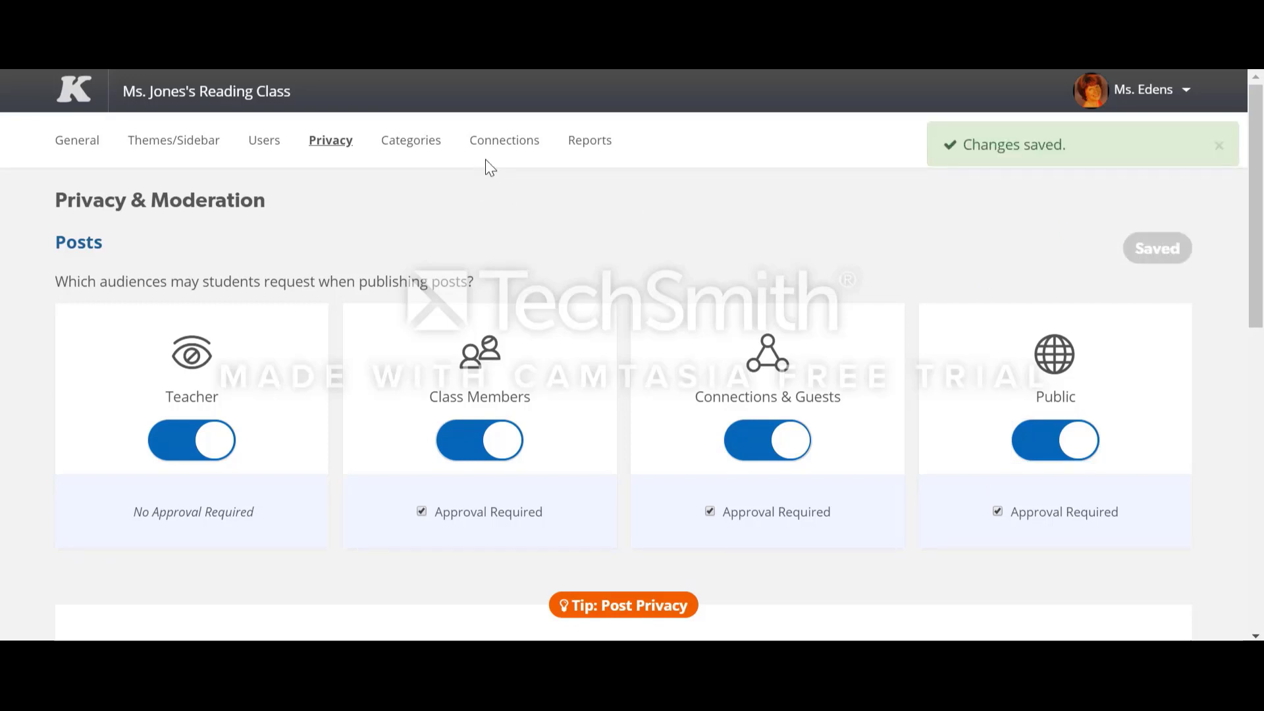
Step: Look over the class's connections and the list of suggested classes to follow
{"action": "left_click", "coordinate": [494, 140]}
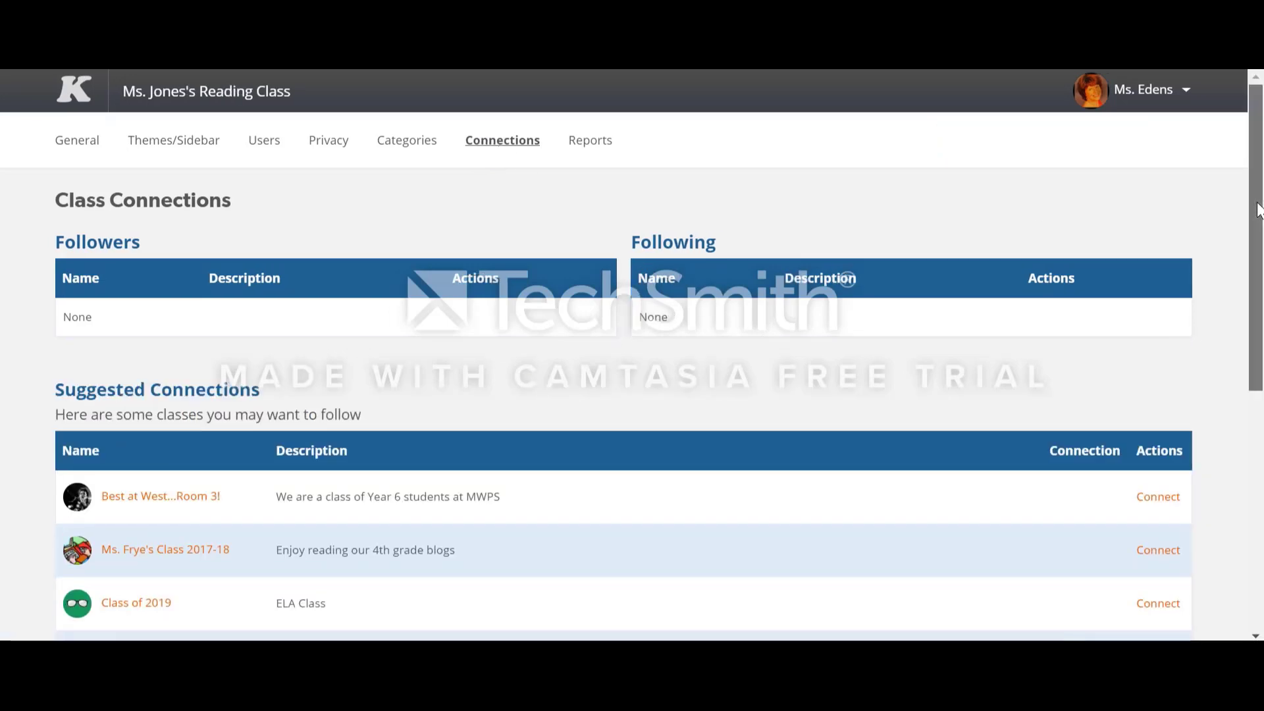
{"action": "scroll", "coordinate": [1258, 209], "scroll_direction": "down", "scroll_amount": 3}
{"action": "scroll", "coordinate": [1074, 457], "scroll_direction": "down", "scroll_amount": 3}
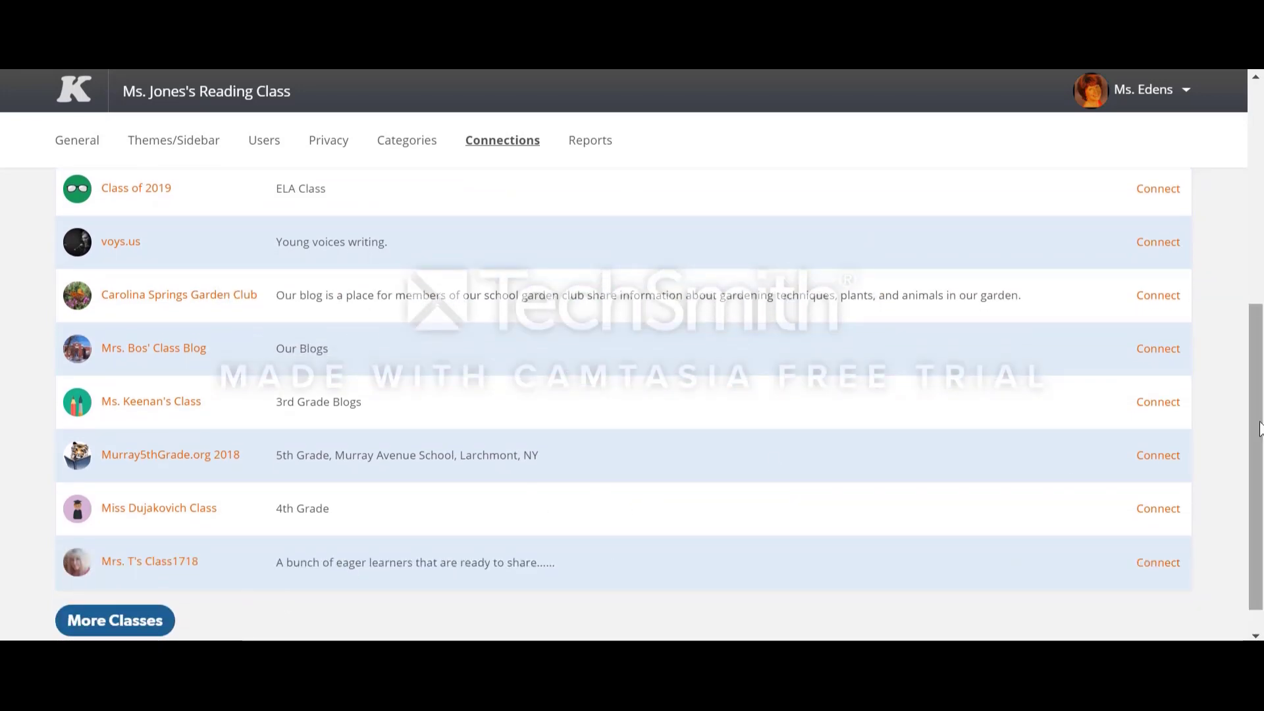
{"action": "scroll", "coordinate": [1216, 282], "scroll_direction": "up", "scroll_amount": 5}
{"action": "scroll", "coordinate": [1215, 227], "scroll_direction": "up", "scroll_amount": 1}
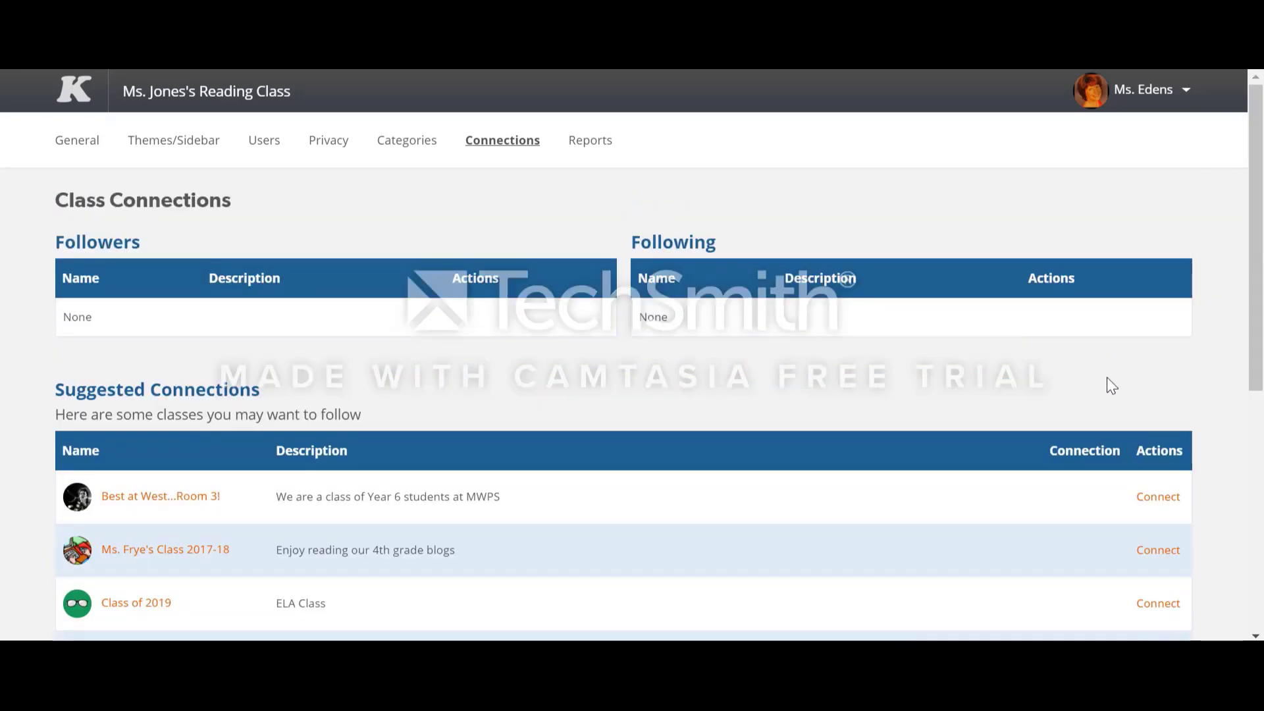
Step: Return to the dashboard and view the reading class's blog page through its readingforwinners link
{"action": "left_click", "coordinate": [1143, 92]}
{"action": "left_click", "coordinate": [1127, 129]}
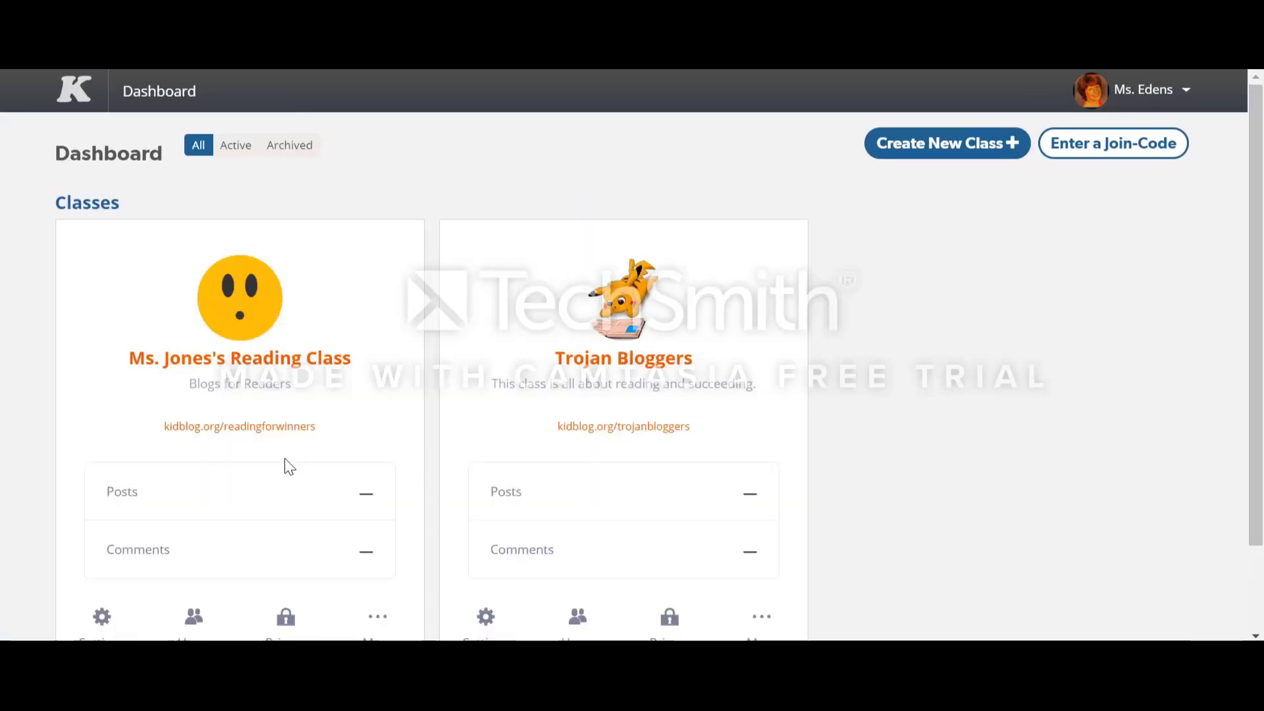
{"action": "left_click", "coordinate": [258, 434]}
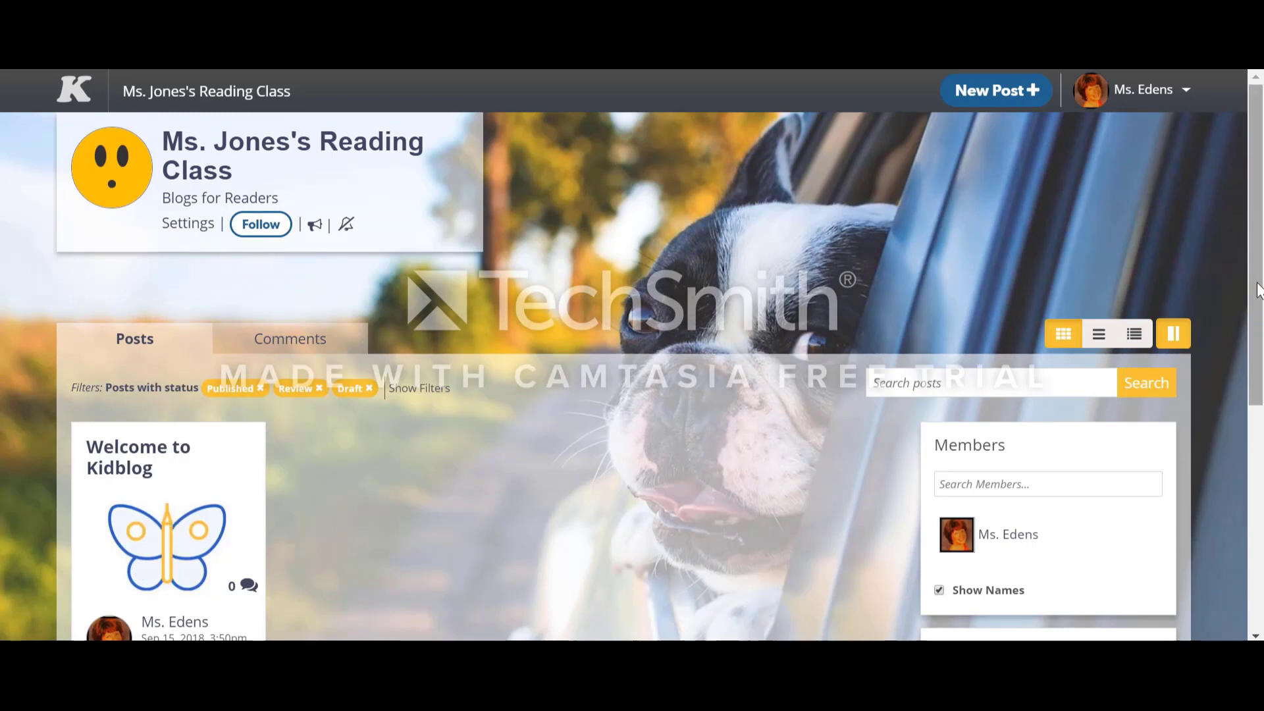
{"action": "left_click_drag", "start_coordinate": [1258, 283], "coordinate": [1258, 325]}
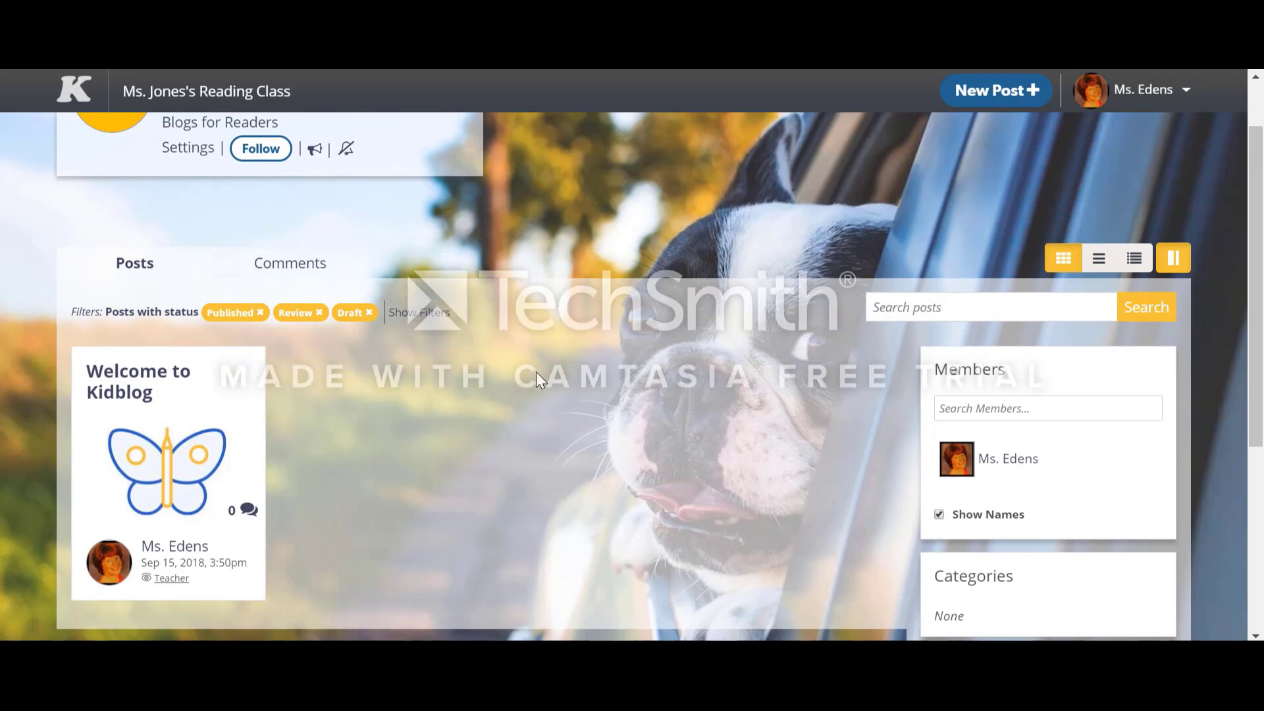
Step: Open a blank new post in the reading class, look over its editor and styling options, and return to the dashboard
{"action": "left_click", "coordinate": [1014, 93]}
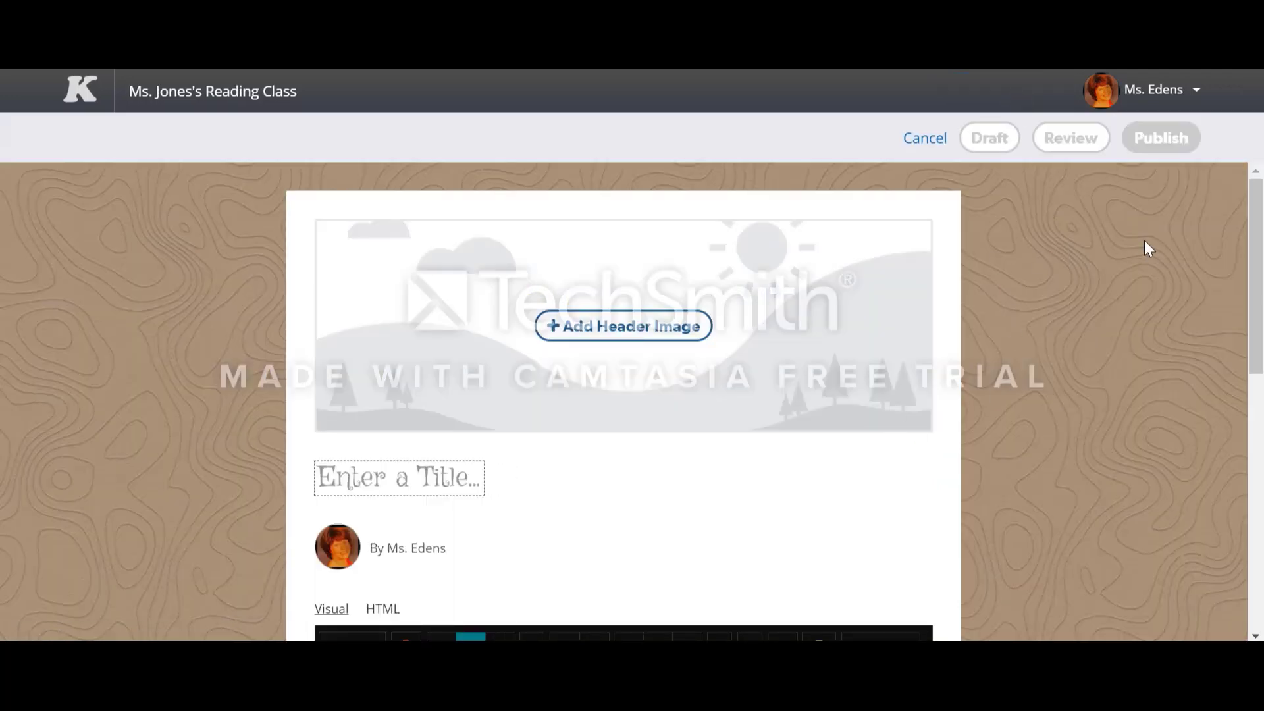
{"action": "left_click_drag", "start_coordinate": [1261, 259], "coordinate": [1261, 516]}
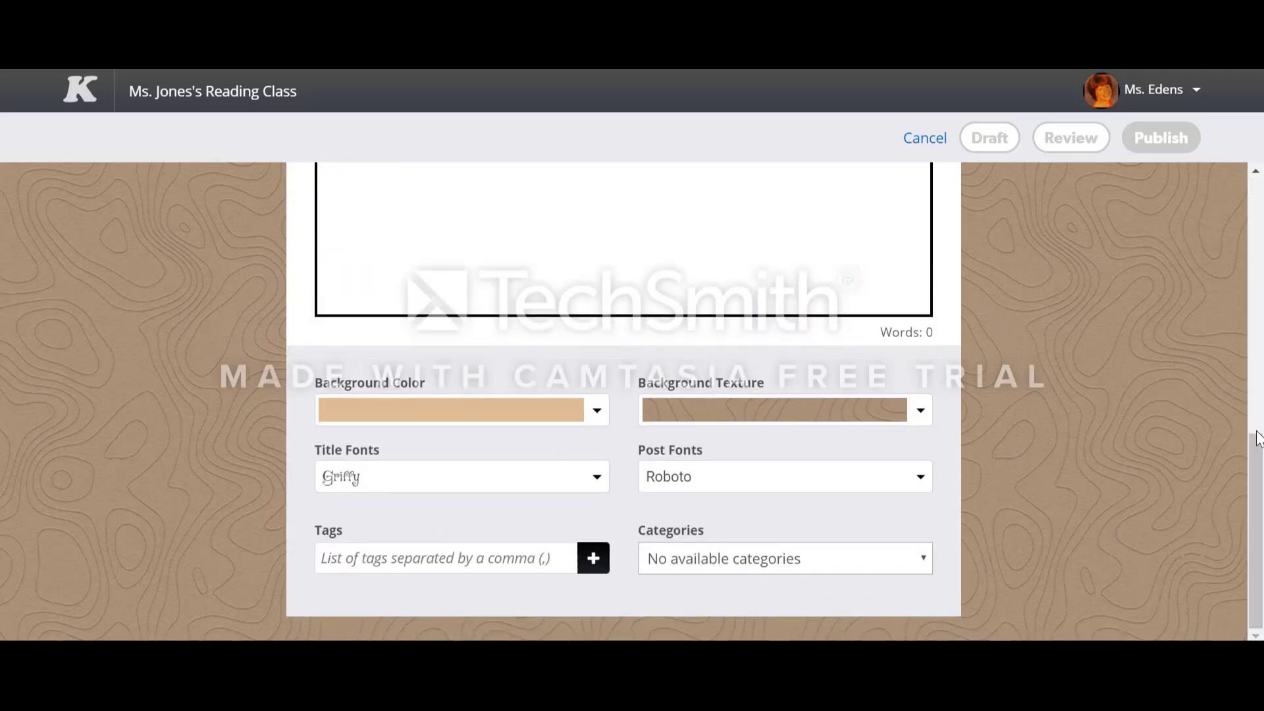
{"action": "left_click_drag", "start_coordinate": [1261, 458], "coordinate": [1170, 211]}
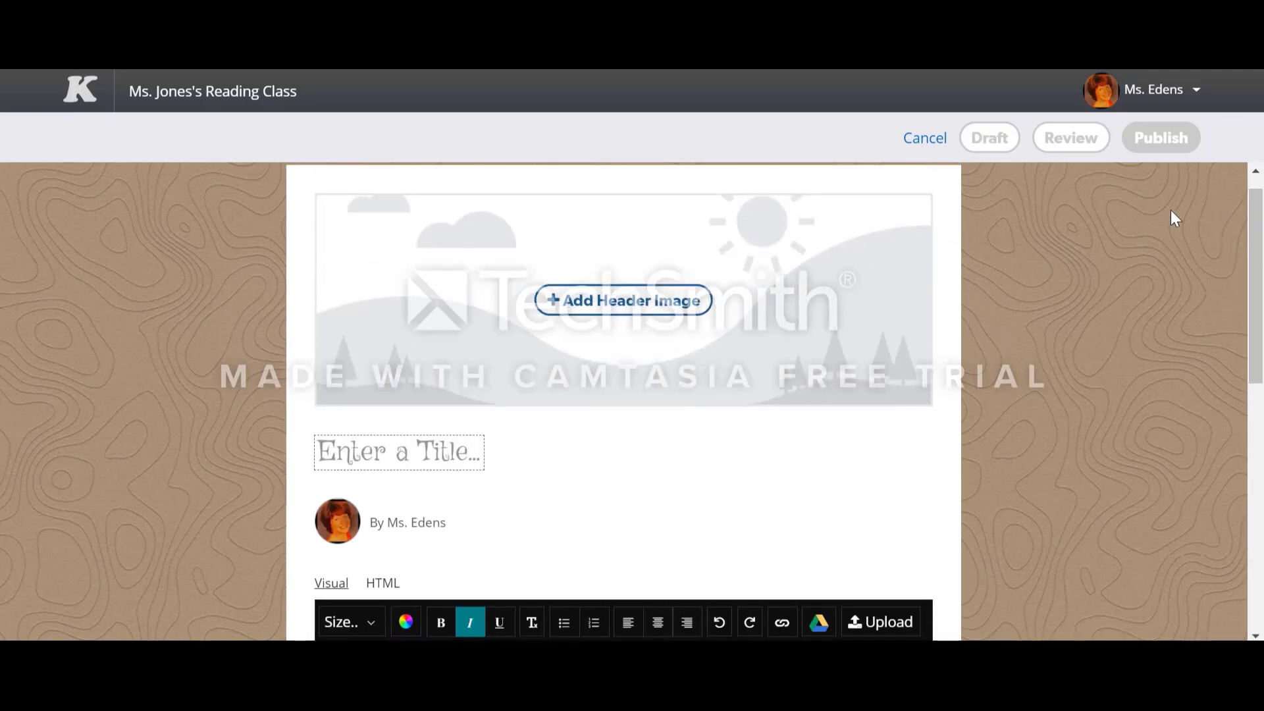
{"action": "left_click", "coordinate": [1154, 102]}
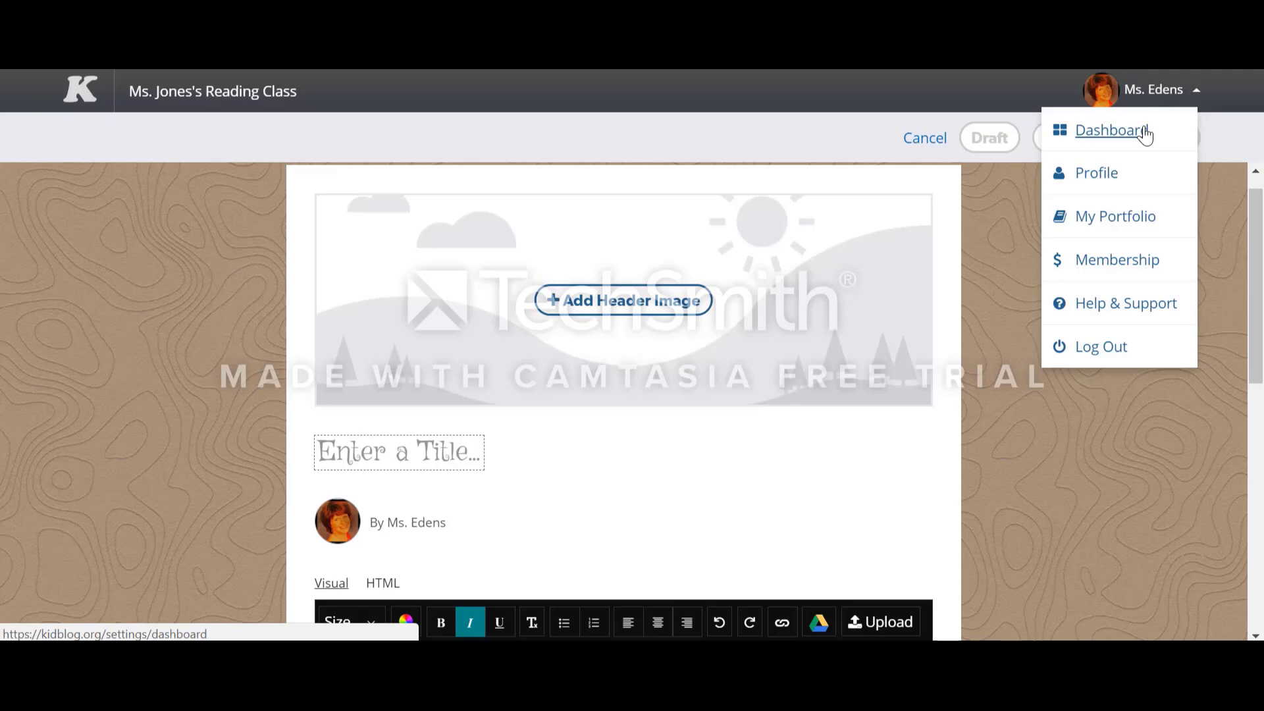
{"action": "left_click", "coordinate": [1145, 134]}
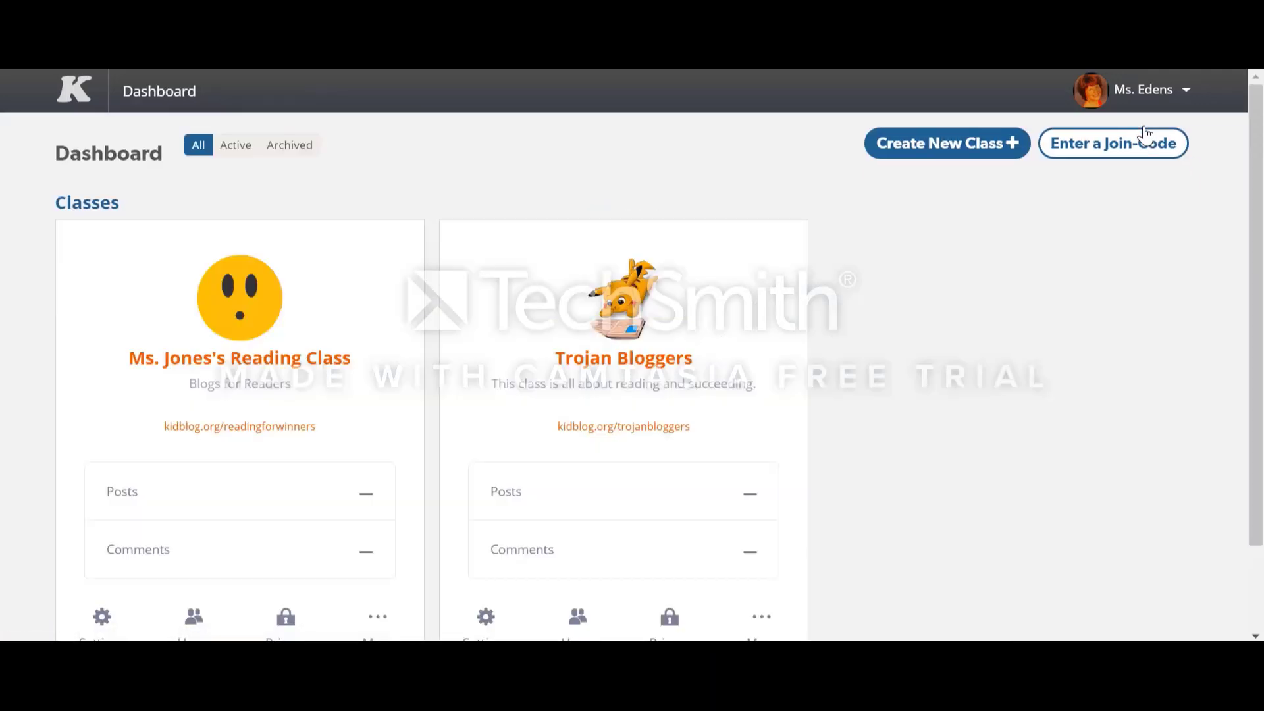